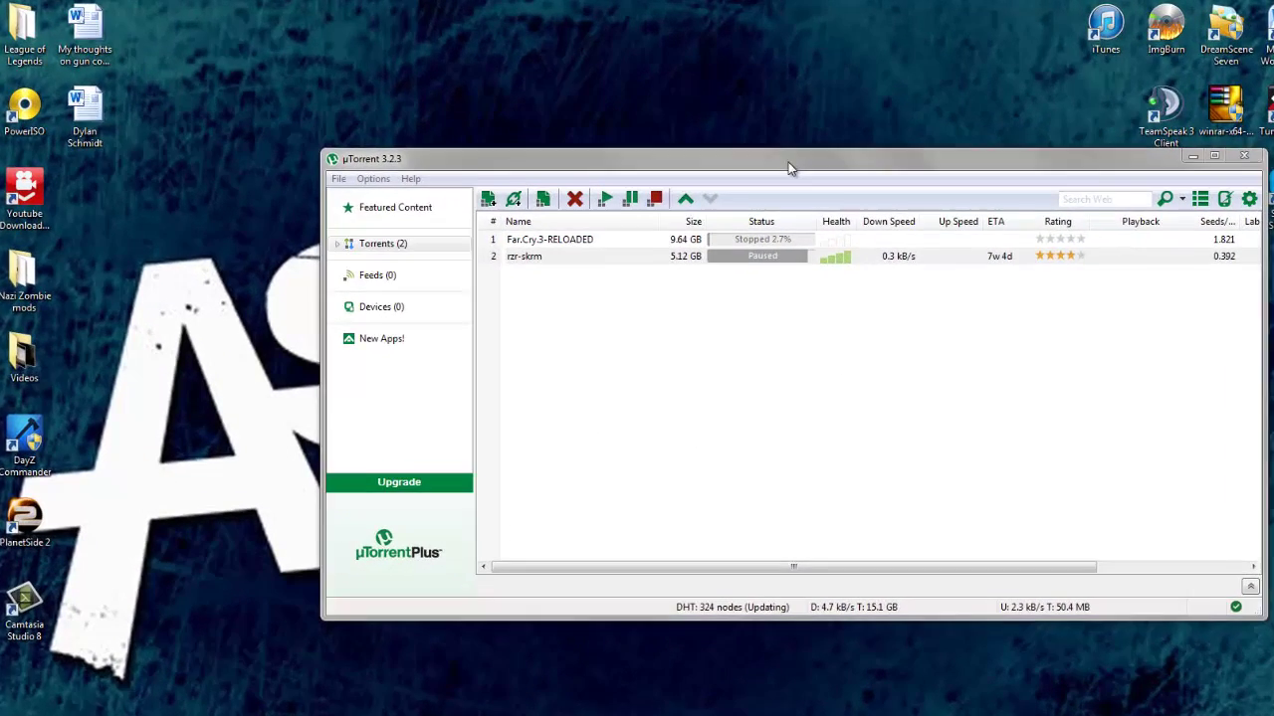
Open the program preferences and show the Connection settings.
click(753, 217)
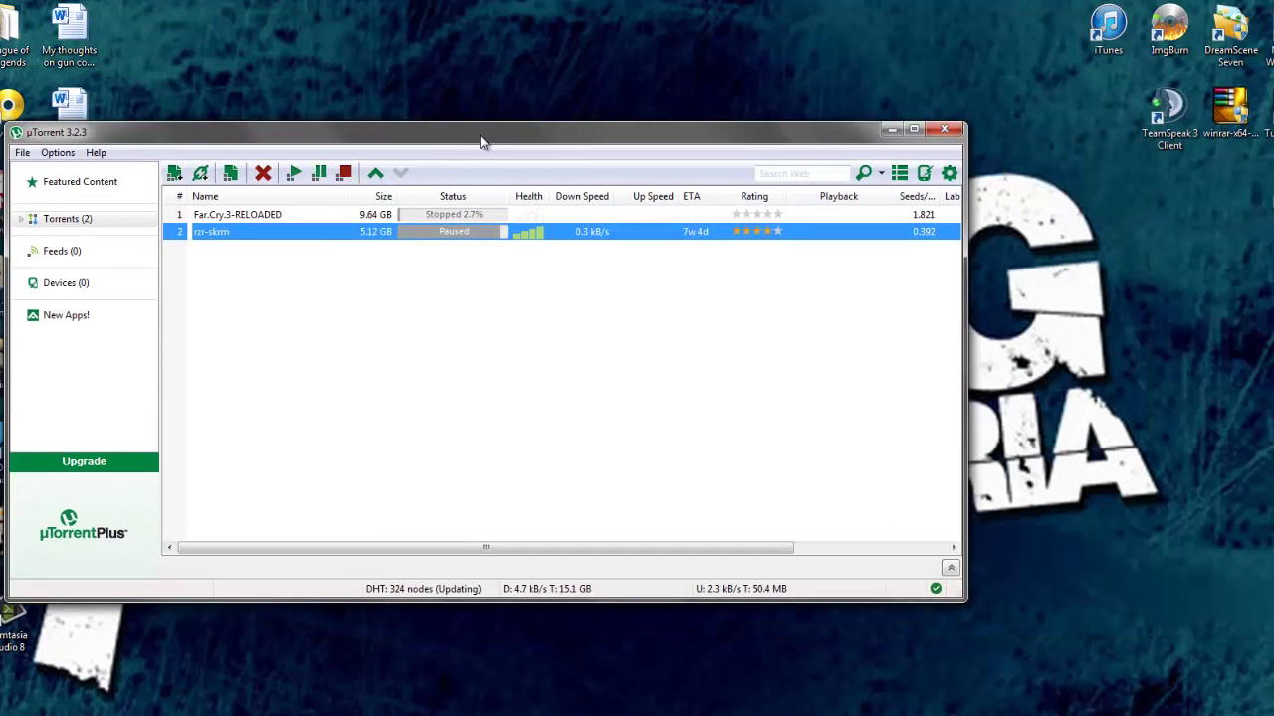
drag(480, 142, 475, 166)
click(54, 177)
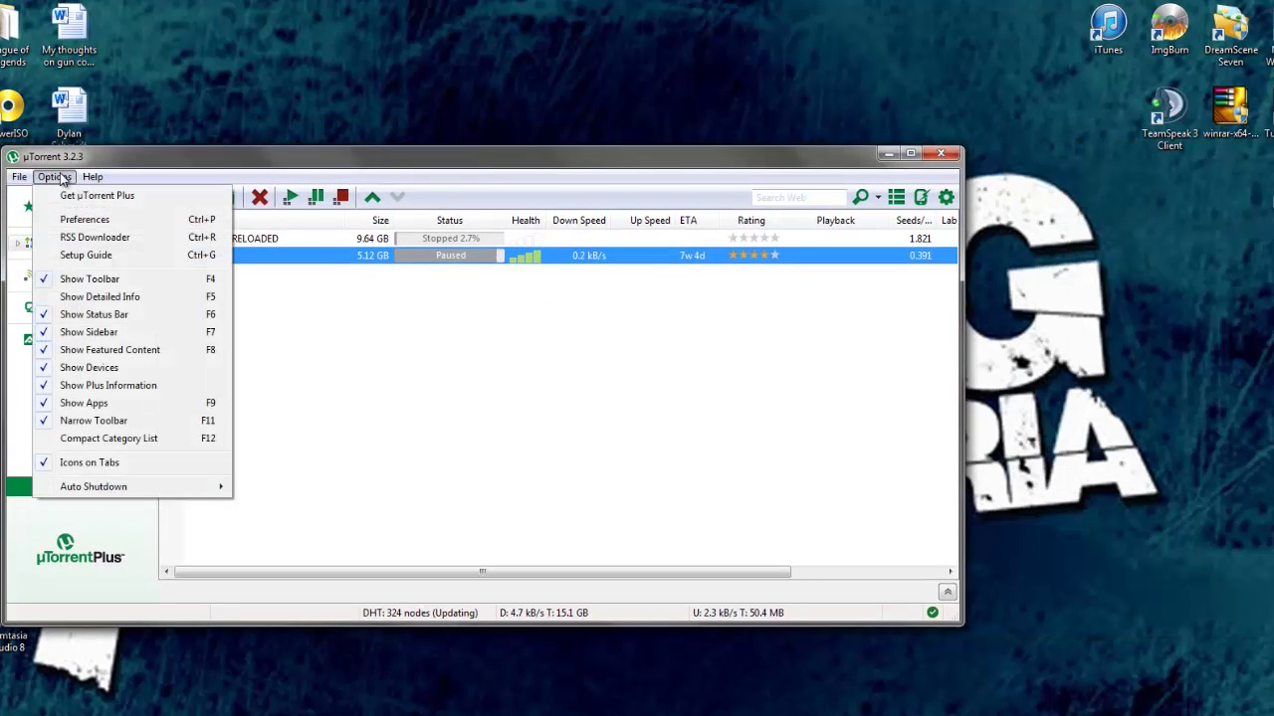
click(83, 221)
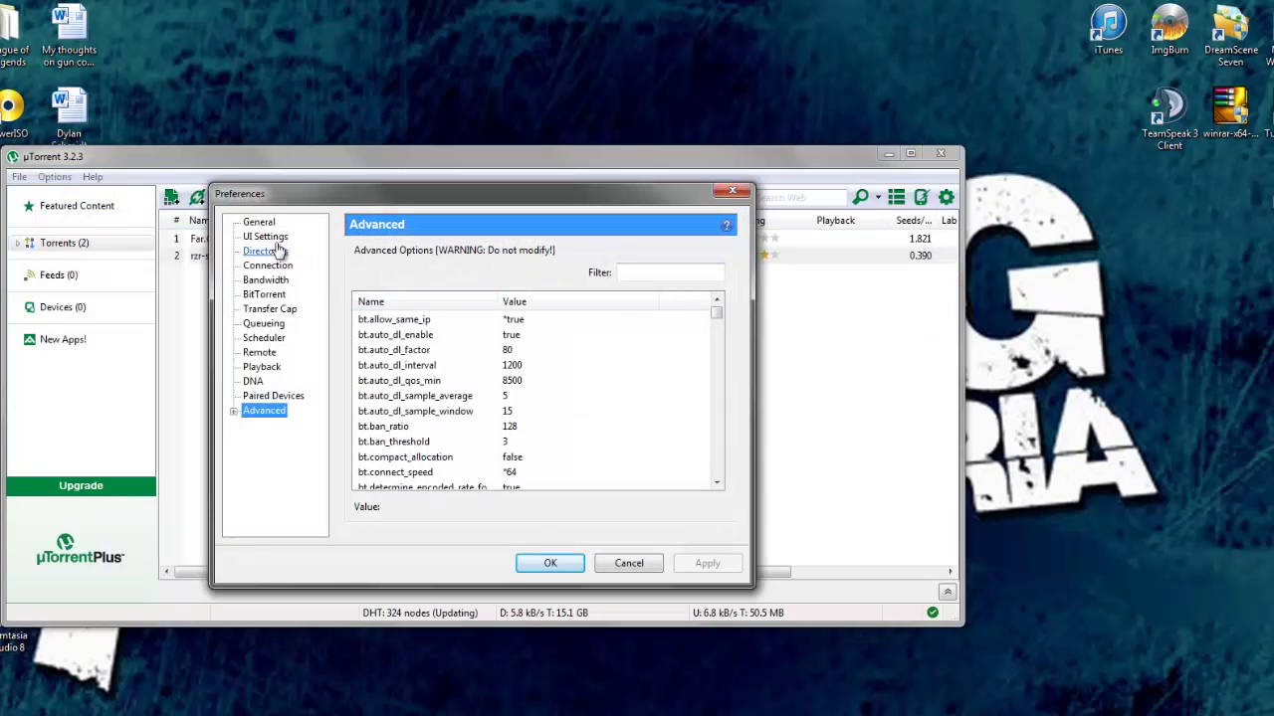
click(260, 251)
click(266, 266)
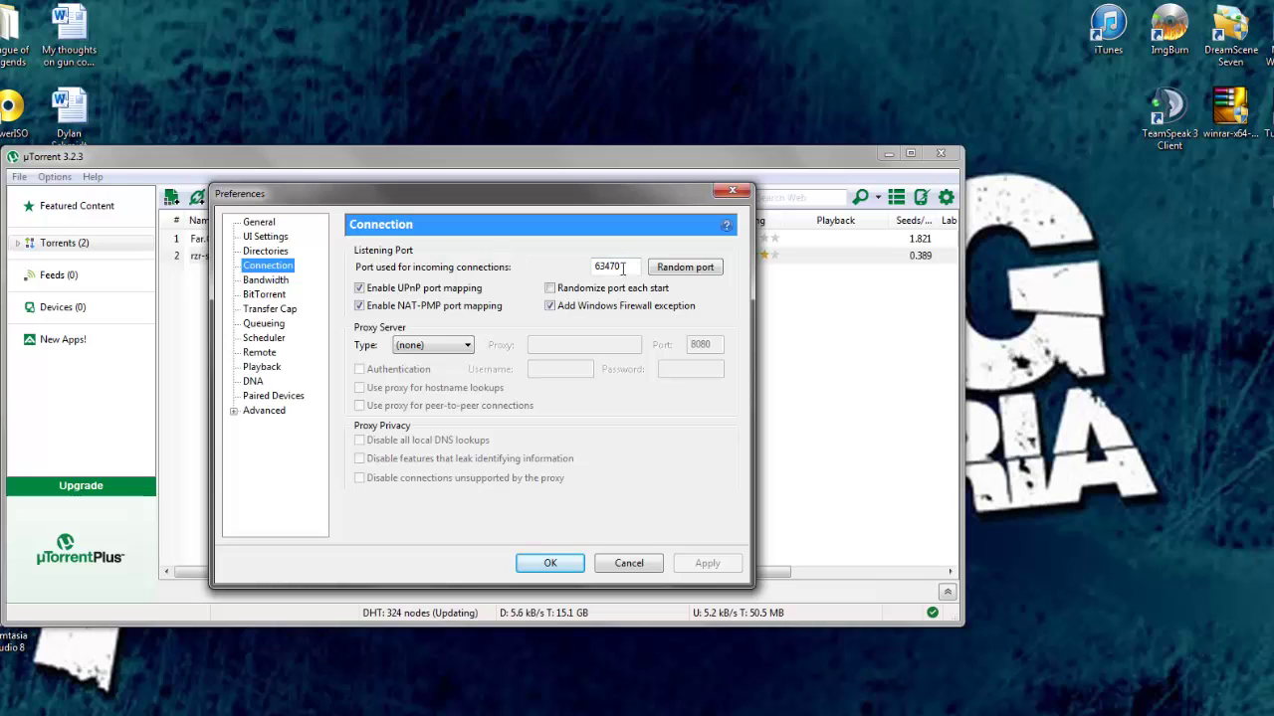
Review the port for incoming connections, and turn Randomize port each start on and back off.
drag(623, 268, 609, 271)
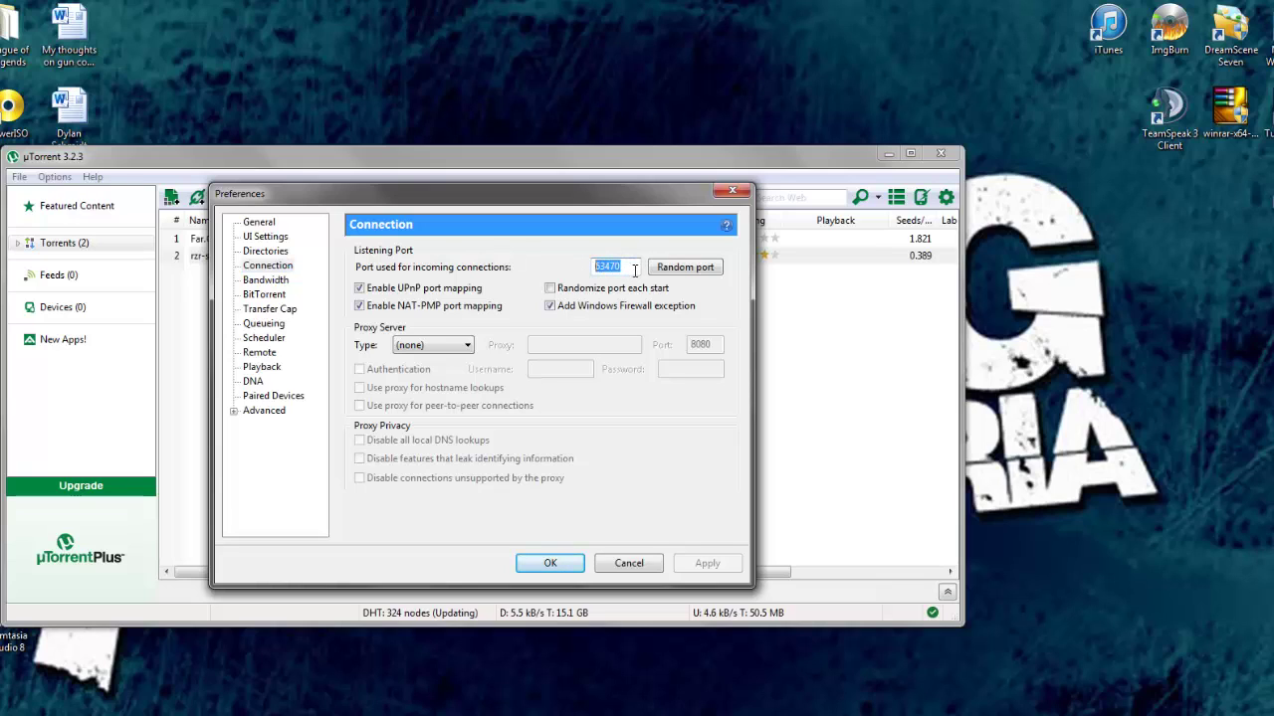
click(631, 267)
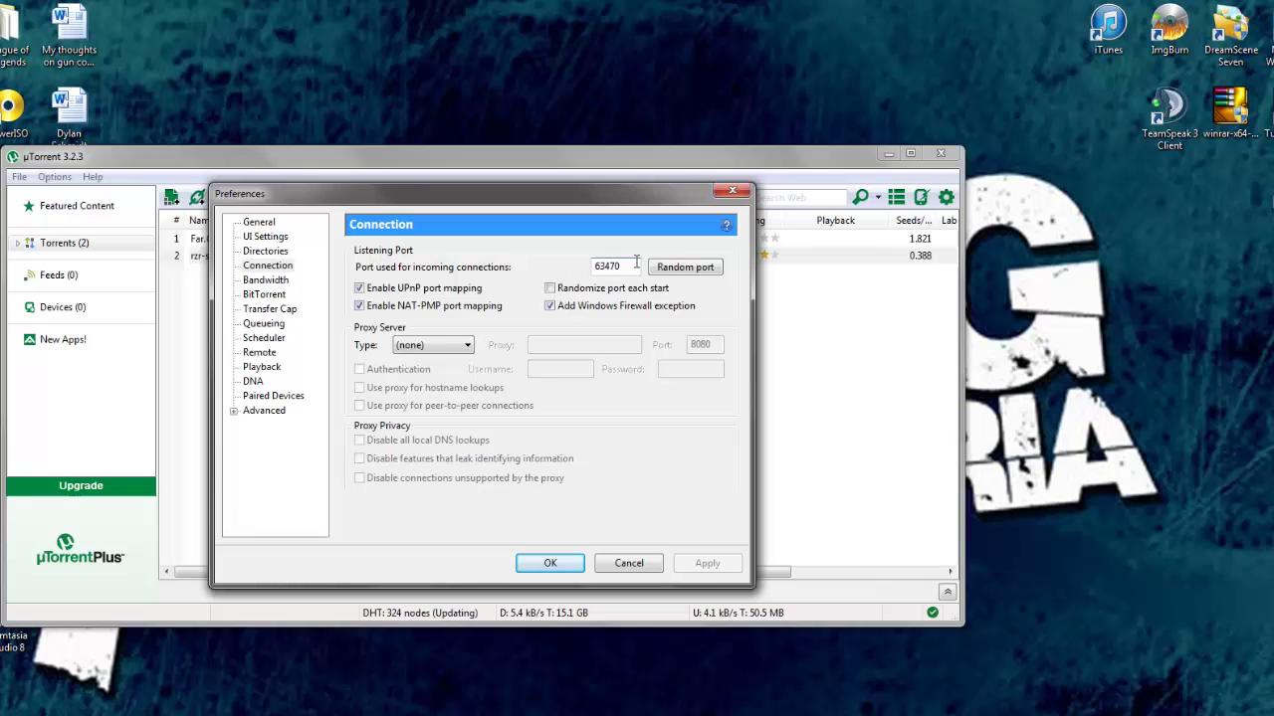
click(551, 289)
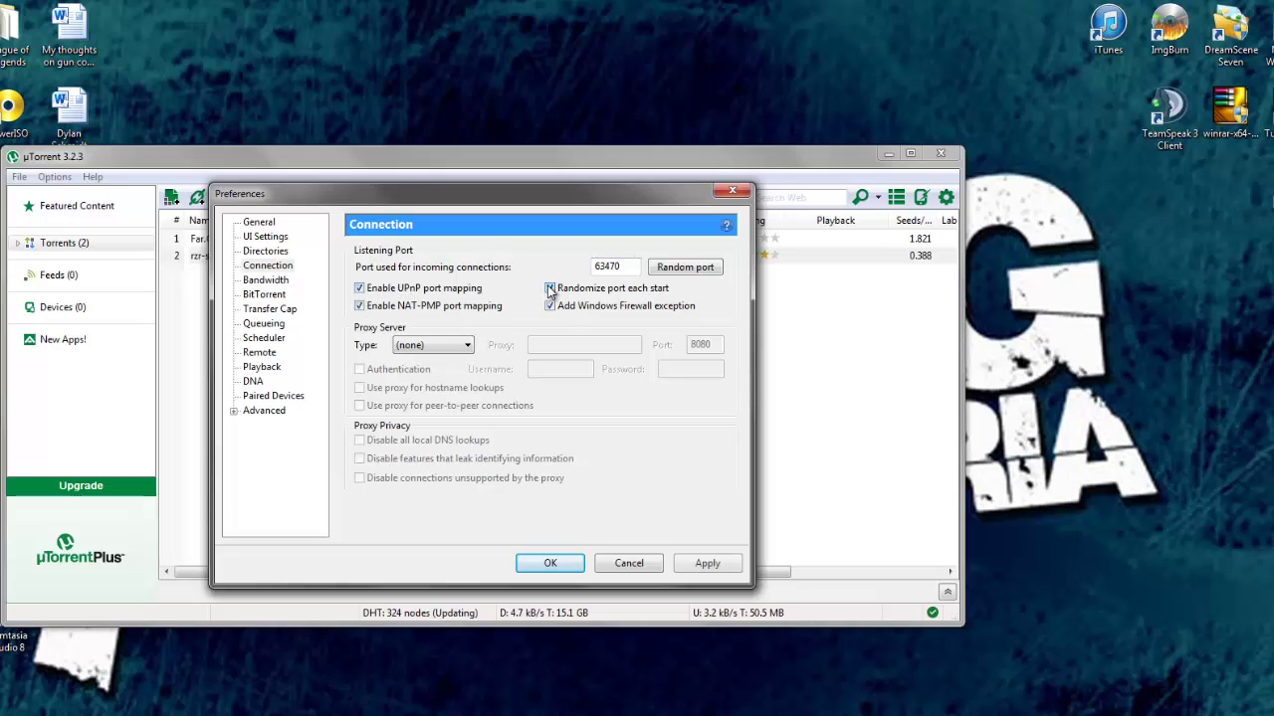
click(550, 289)
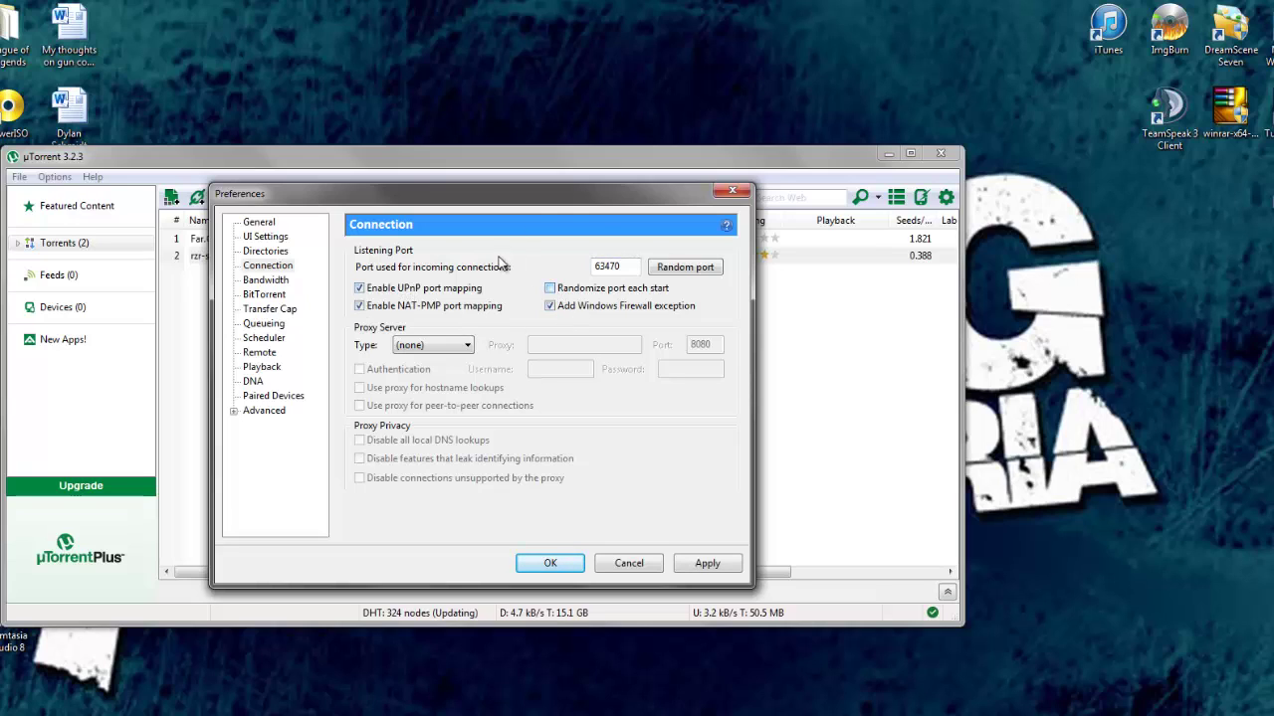
Review the global maximum number of connections and the maximum connected peers per torrent in the Bandwidth settings.
click(281, 283)
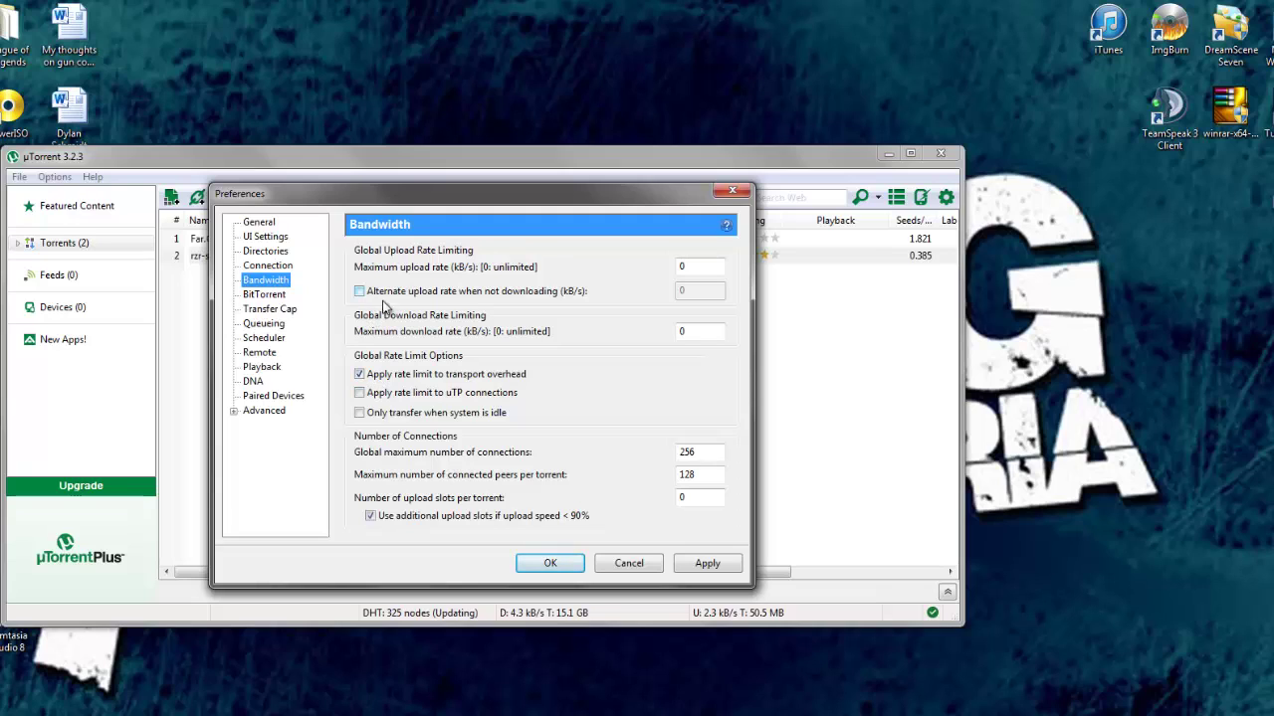
click(711, 453)
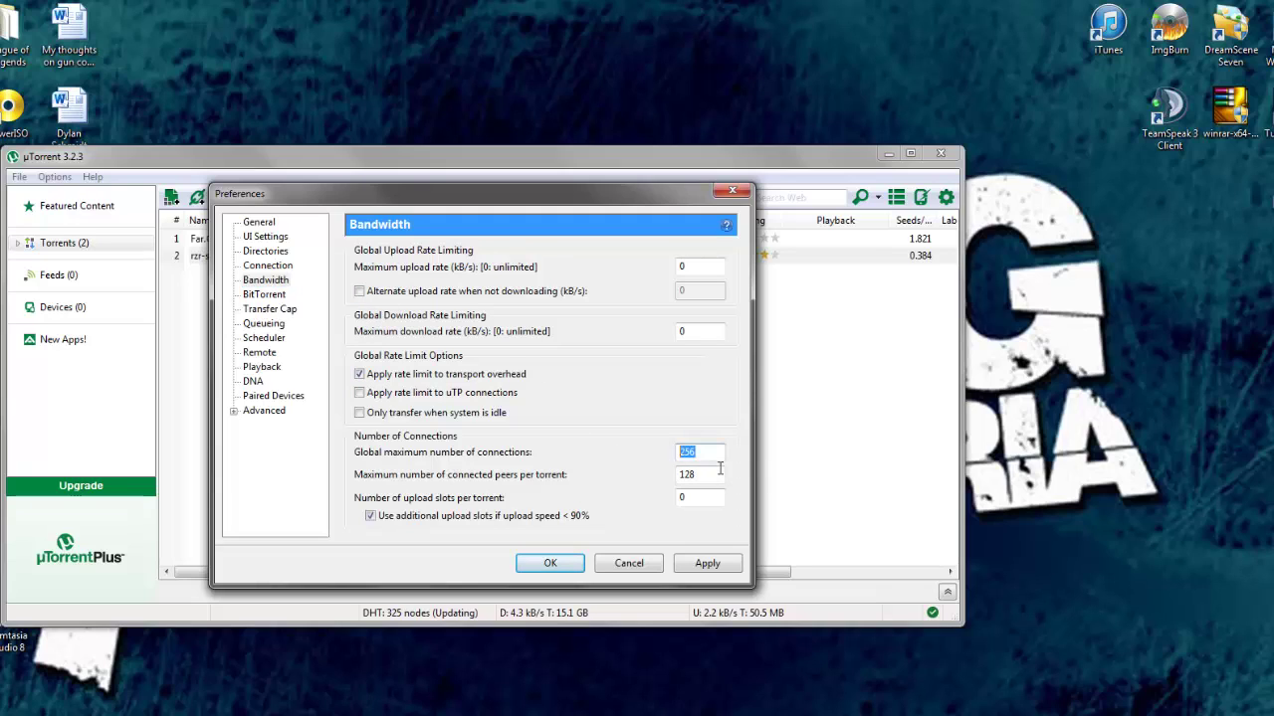
key(Tab)
click(696, 475)
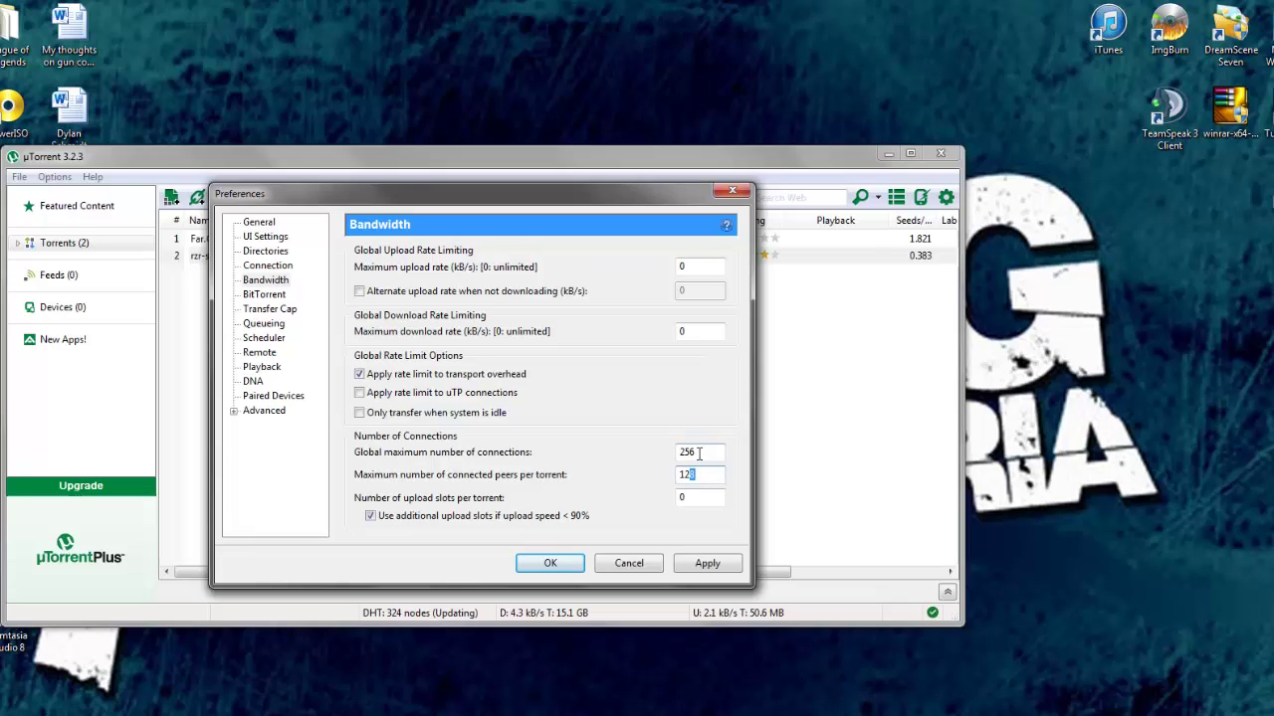
double_click(693, 453)
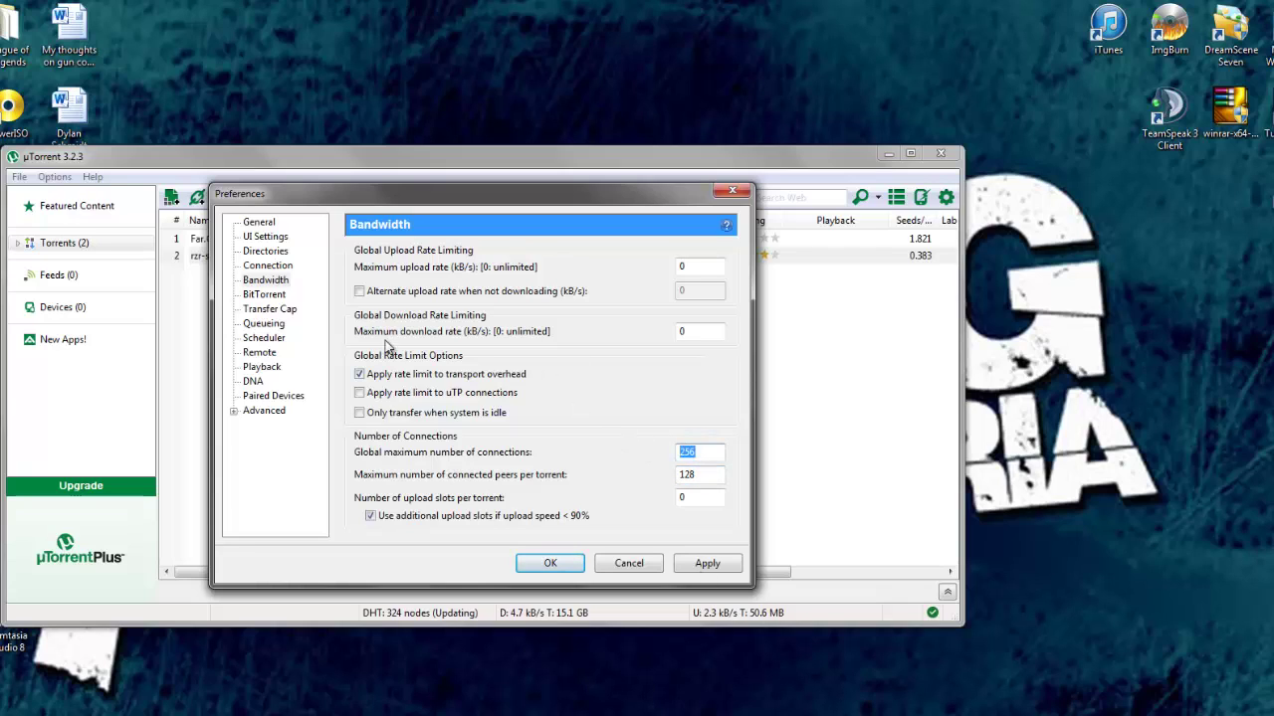
Review the basic BitTorrent features and the choices for outgoing protocol encryption in the BitTorrent settings.
click(278, 297)
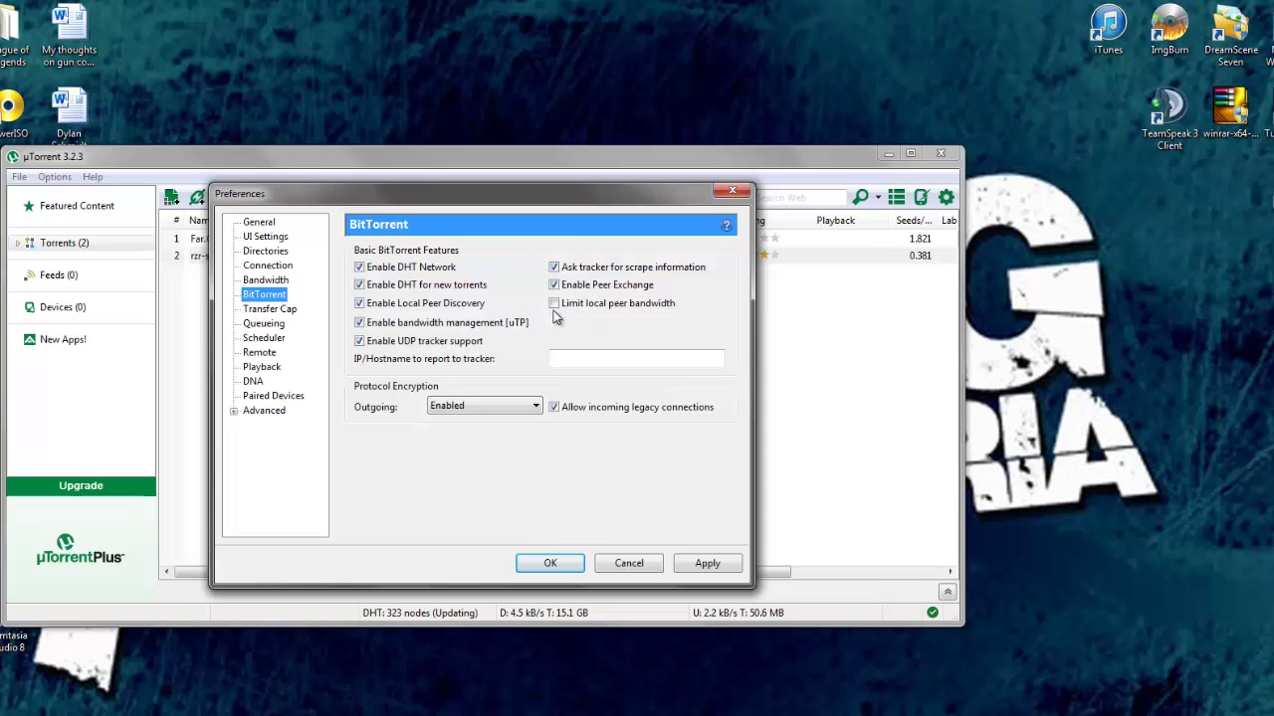
click(530, 412)
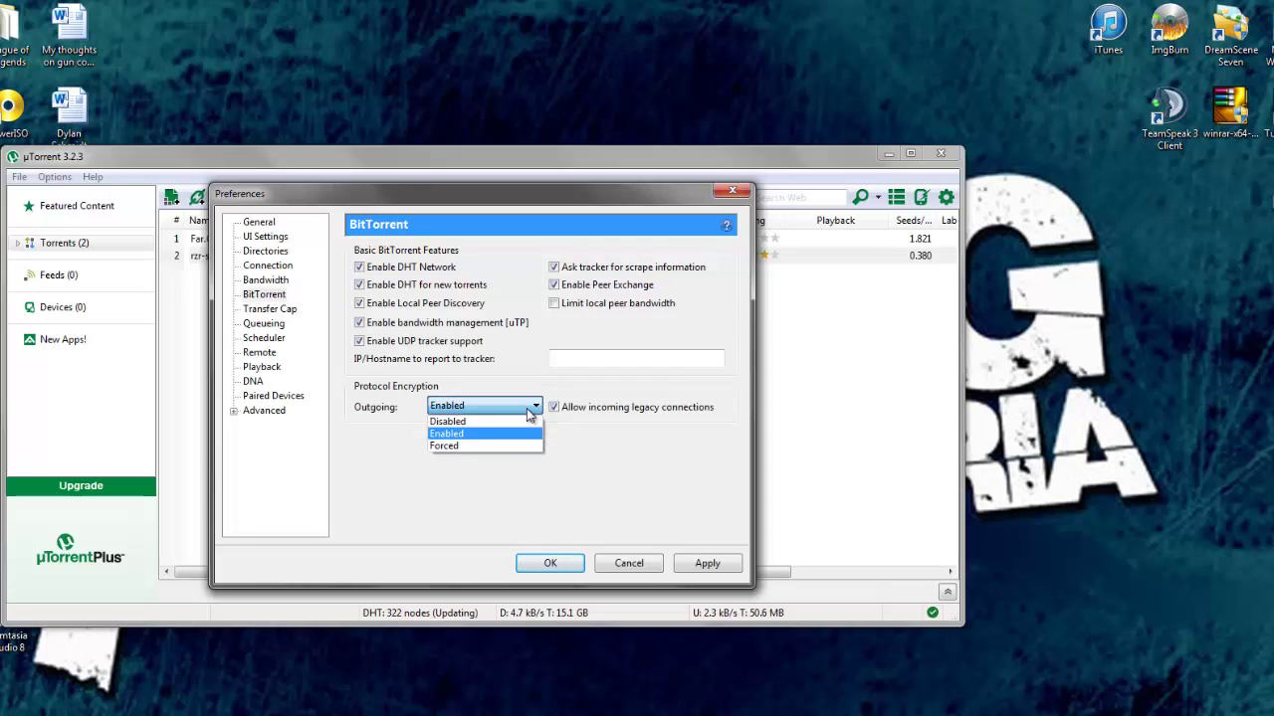
click(529, 412)
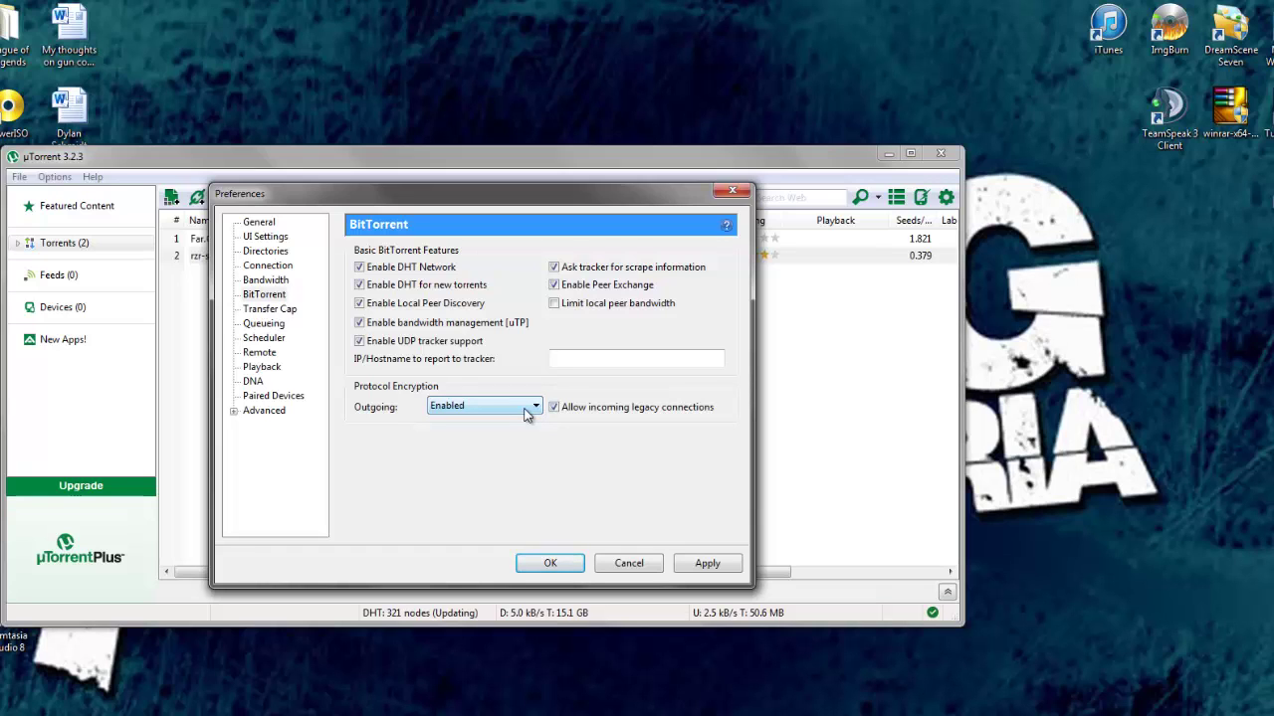
click(891, 152)
key(alt+Tab)
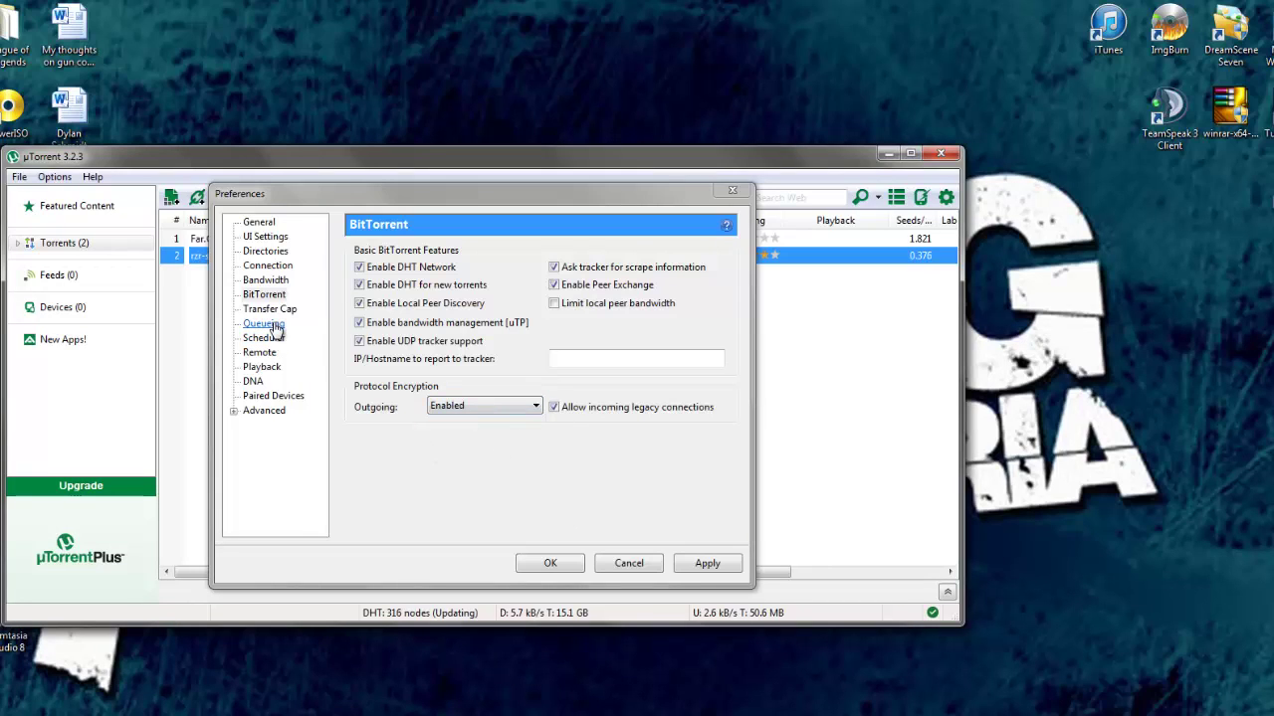
Review the maximum number of active torrents and of active downloads in the Queueing settings.
click(264, 323)
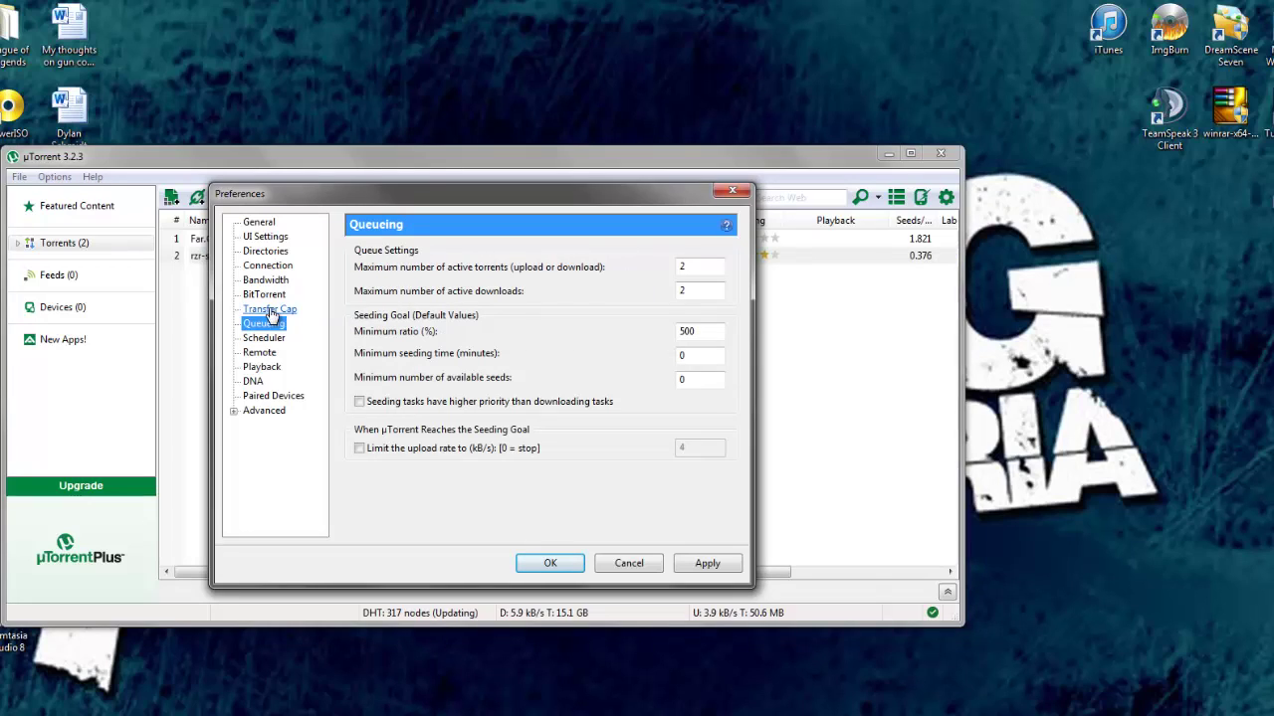
click(263, 411)
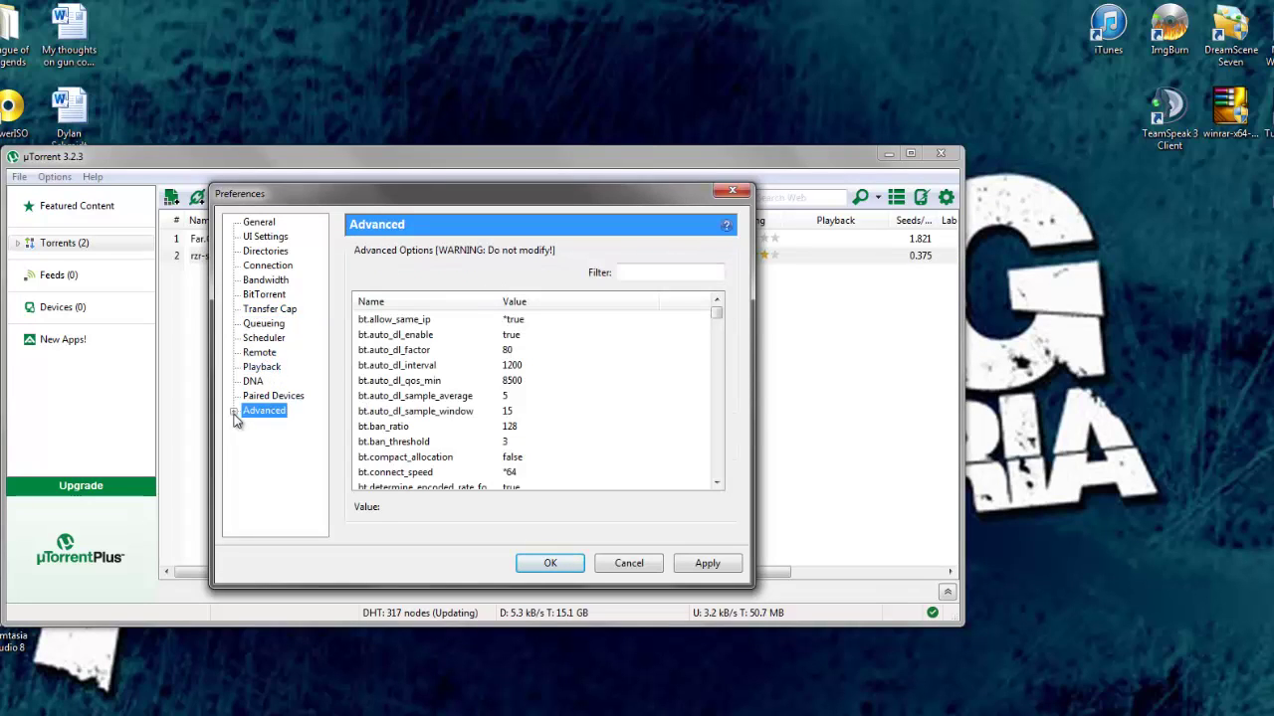
click(261, 324)
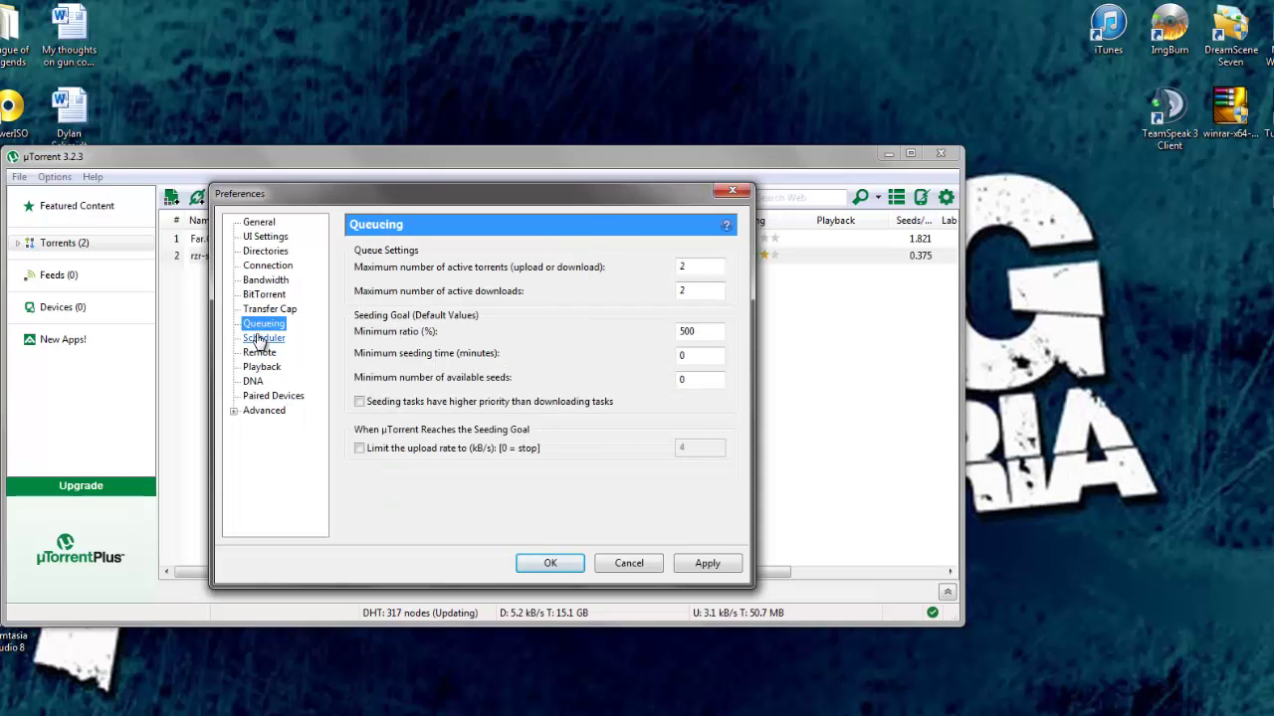
click(686, 264)
double_click(702, 290)
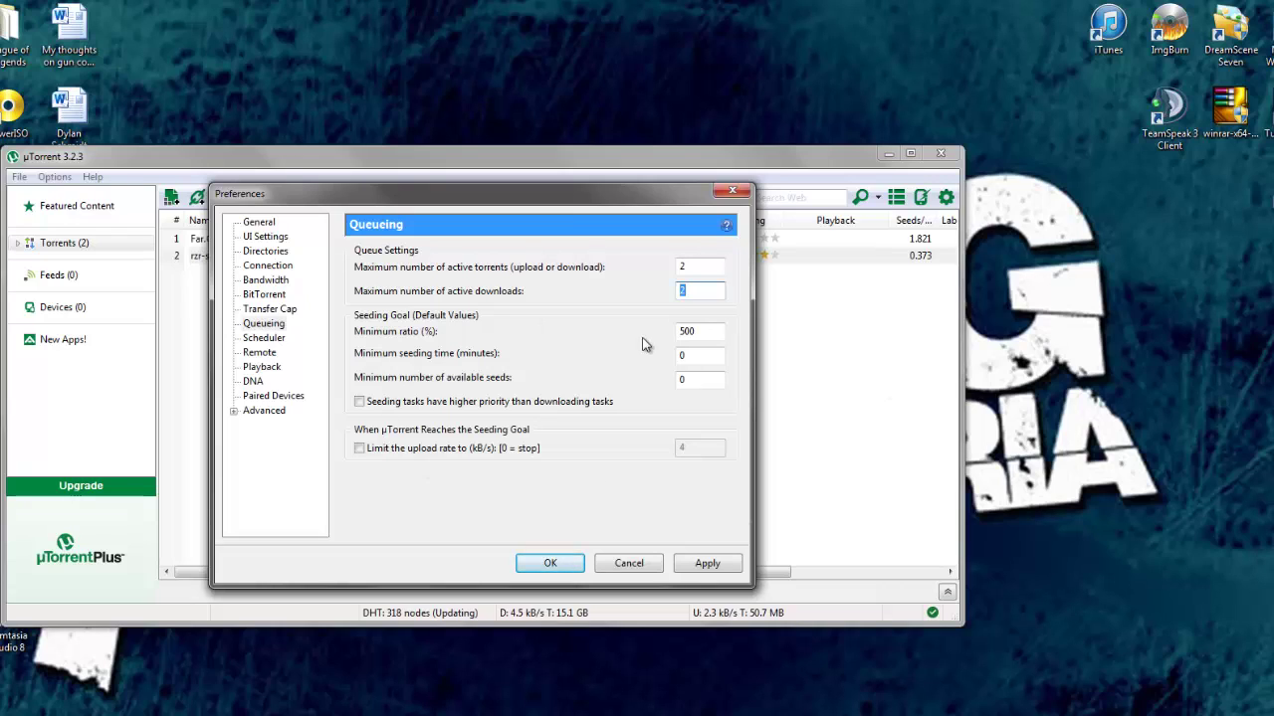
click(699, 293)
Review the minimum ratio of the seeding goal in the Queueing settings.
key(Tab)
click(704, 331)
click(703, 334)
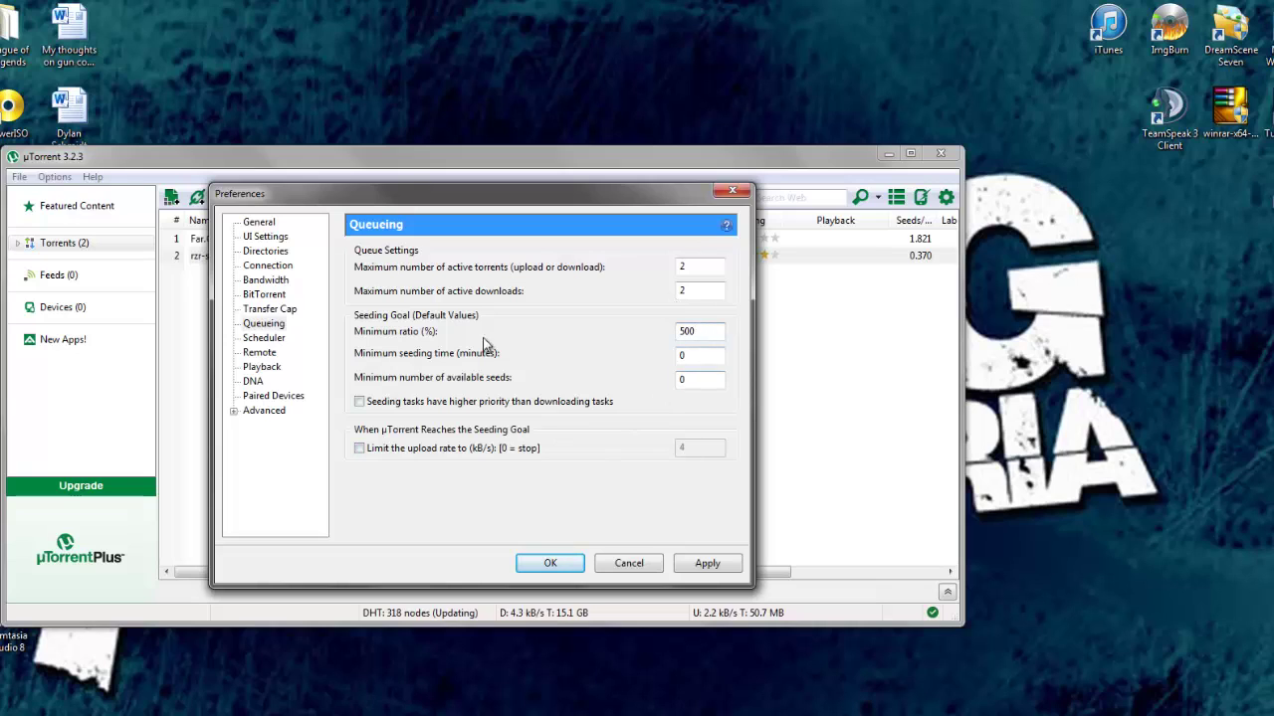
double_click(714, 330)
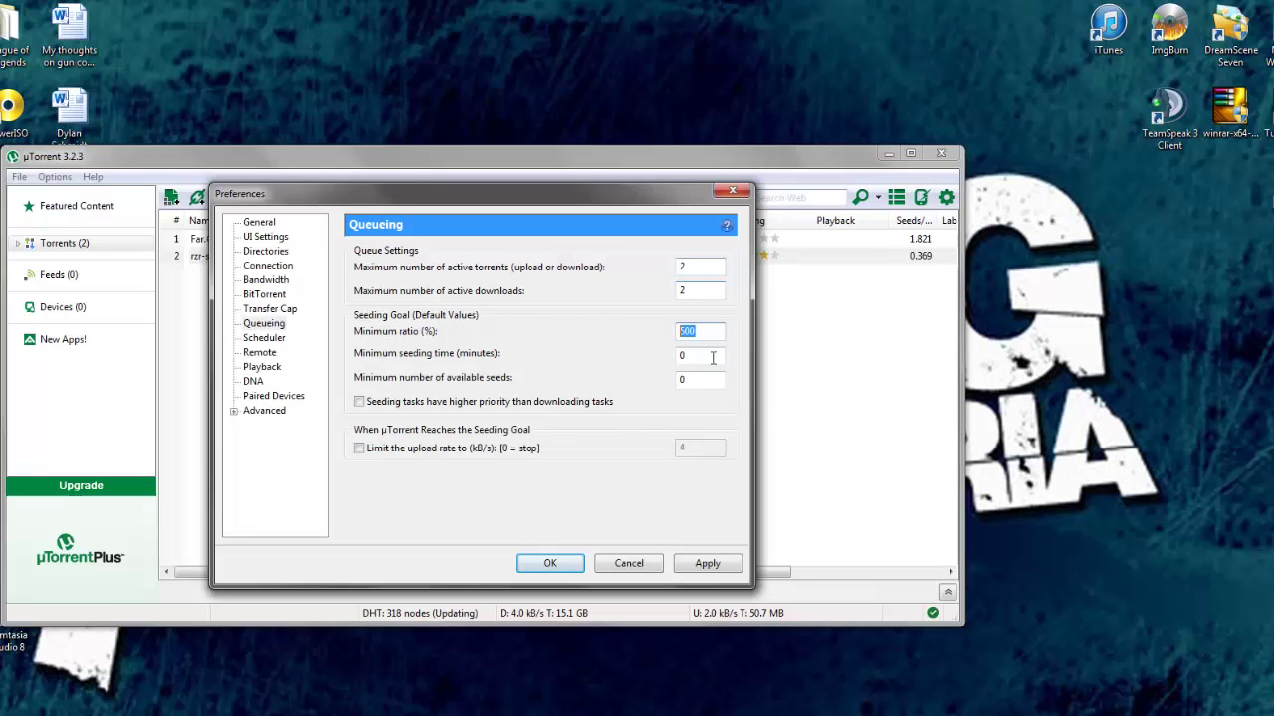
drag(651, 199, 651, 171)
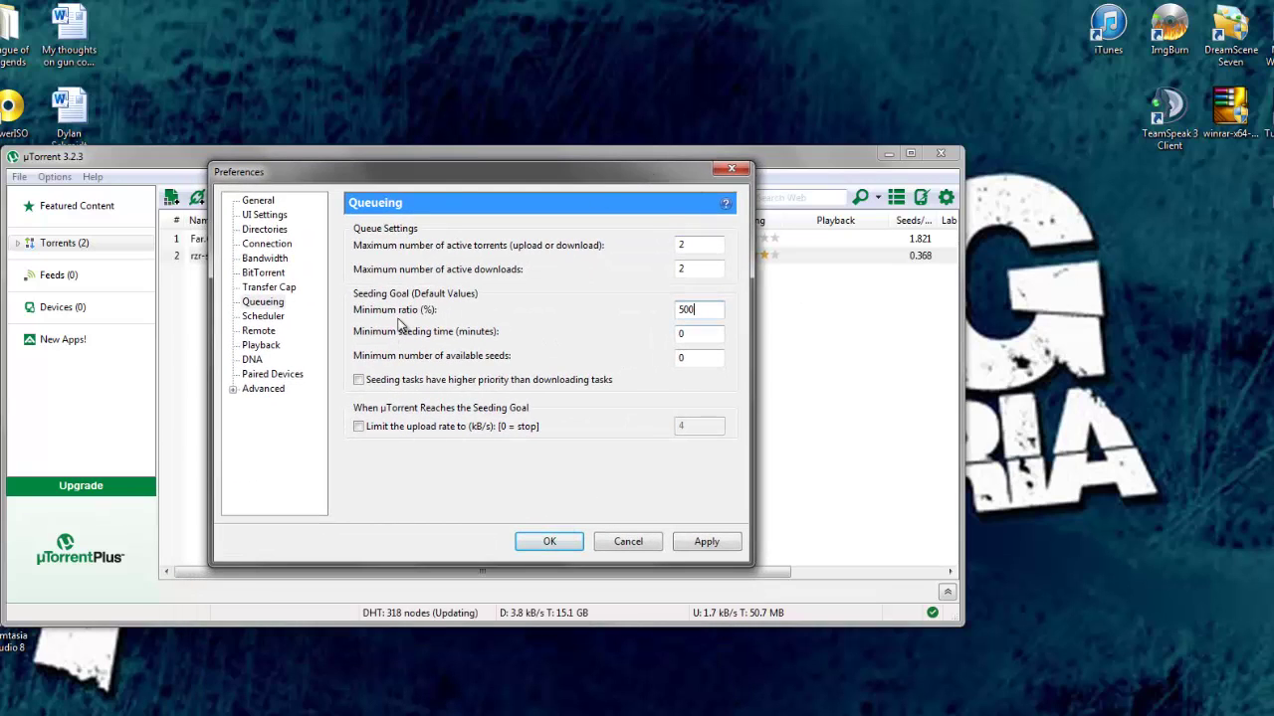
Inspect the values of bt.allow_same_ip and bt.connect_speed in the Advanced options.
click(260, 389)
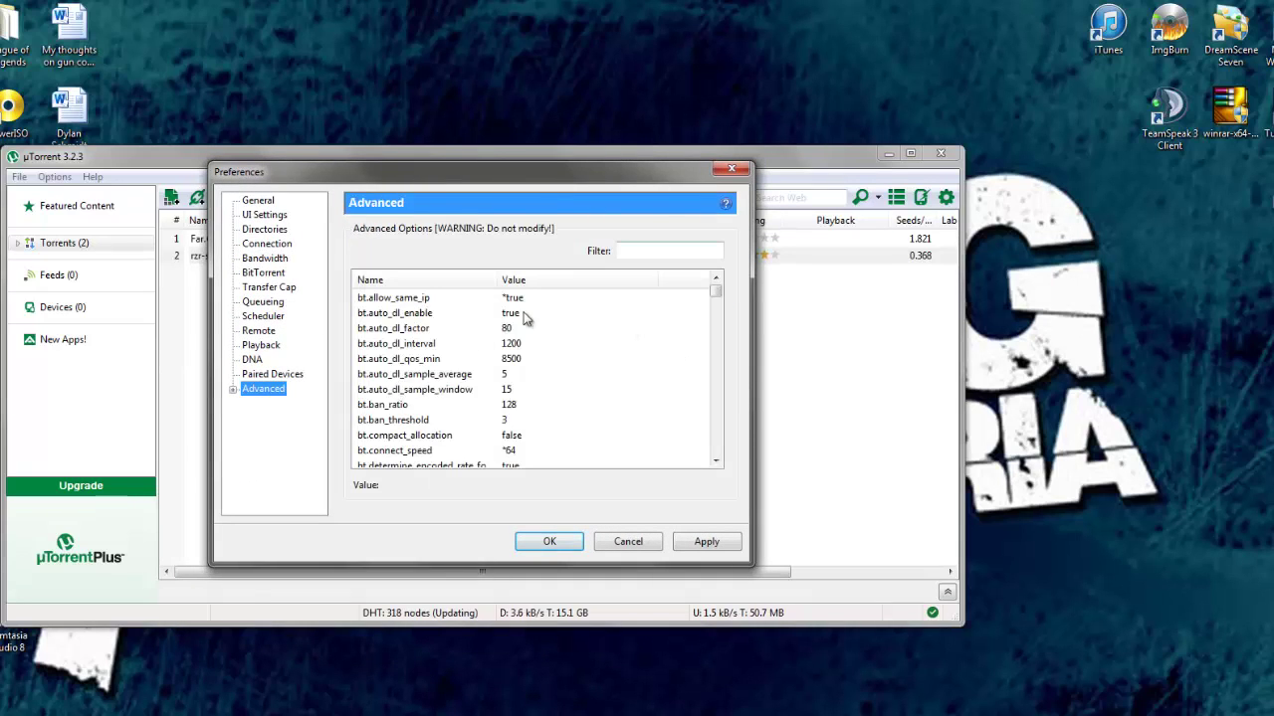
click(523, 299)
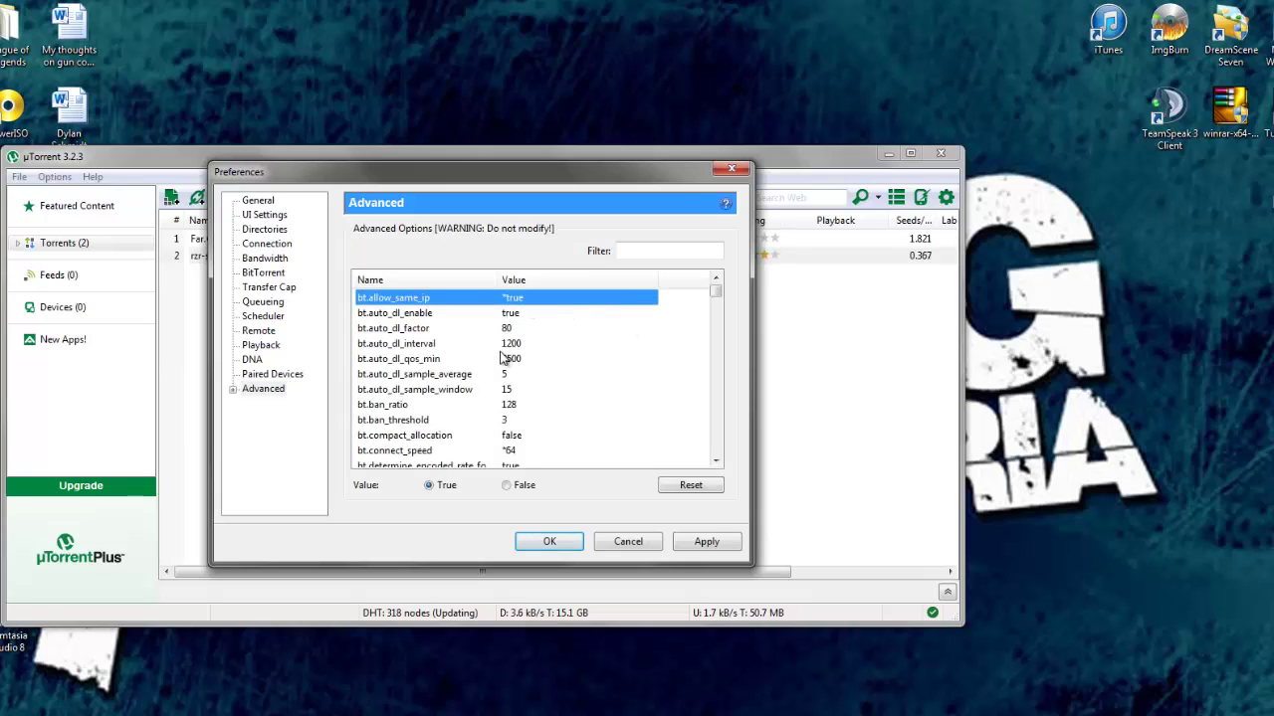
scroll(532, 345, down, 1)
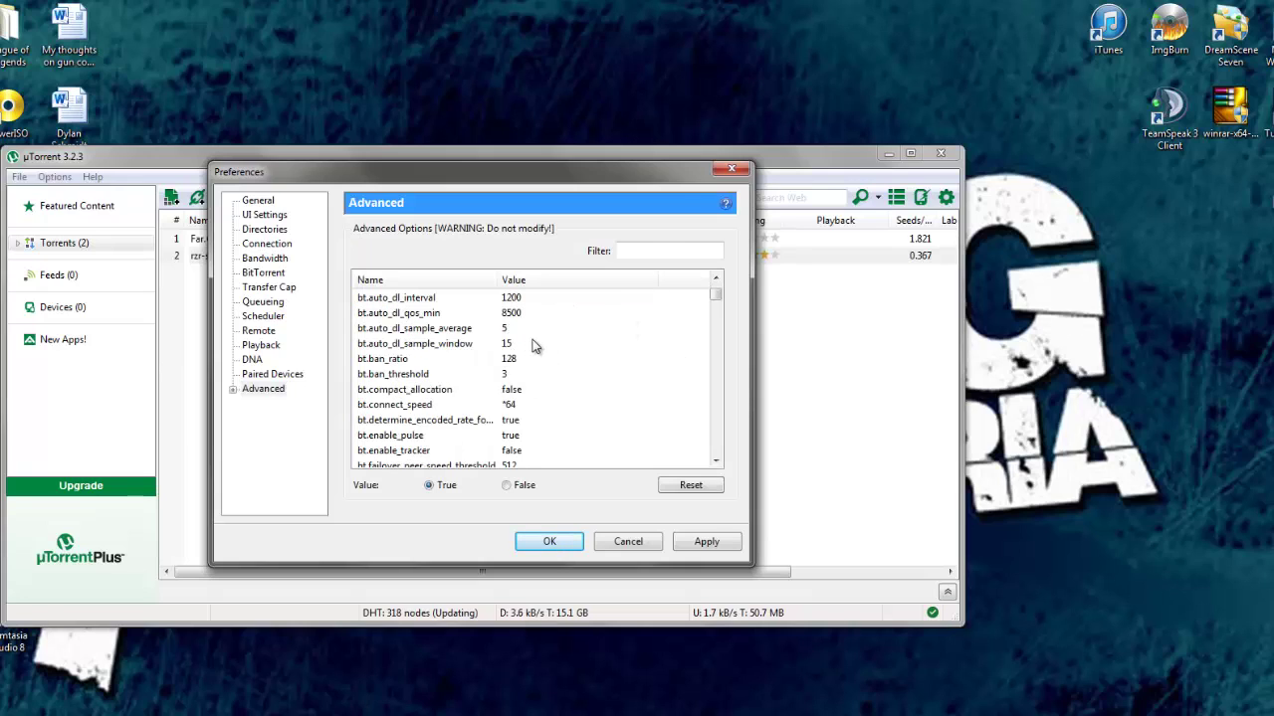
click(521, 405)
double_click(440, 488)
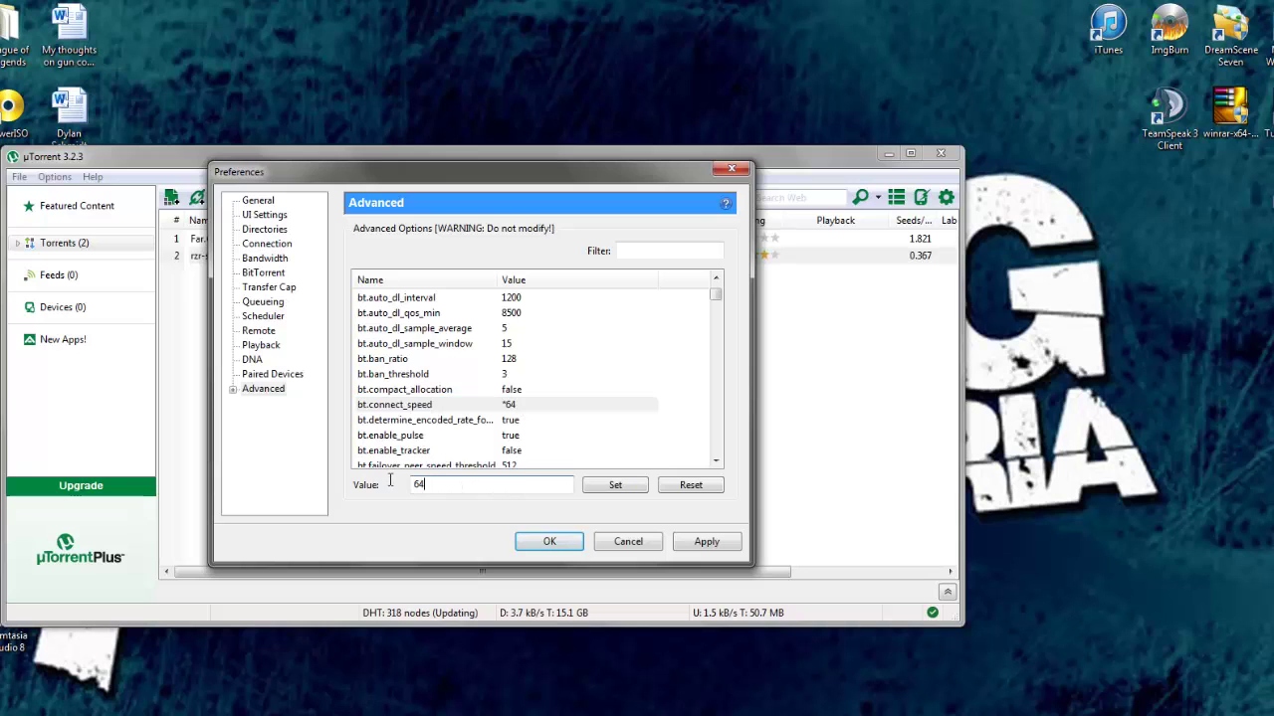
Find gui.show_notorrents_node among the Advanced options and inspect its value.
scroll(492, 398, down, 2)
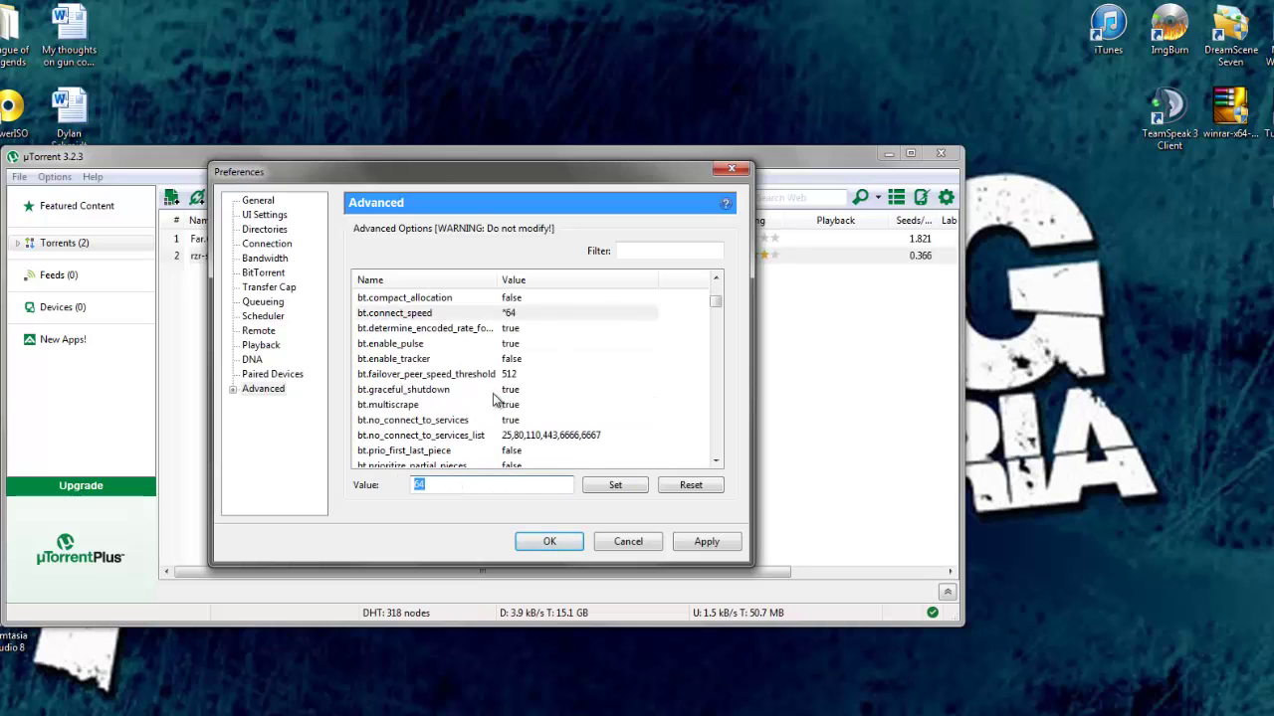
scroll(557, 403, down, 6)
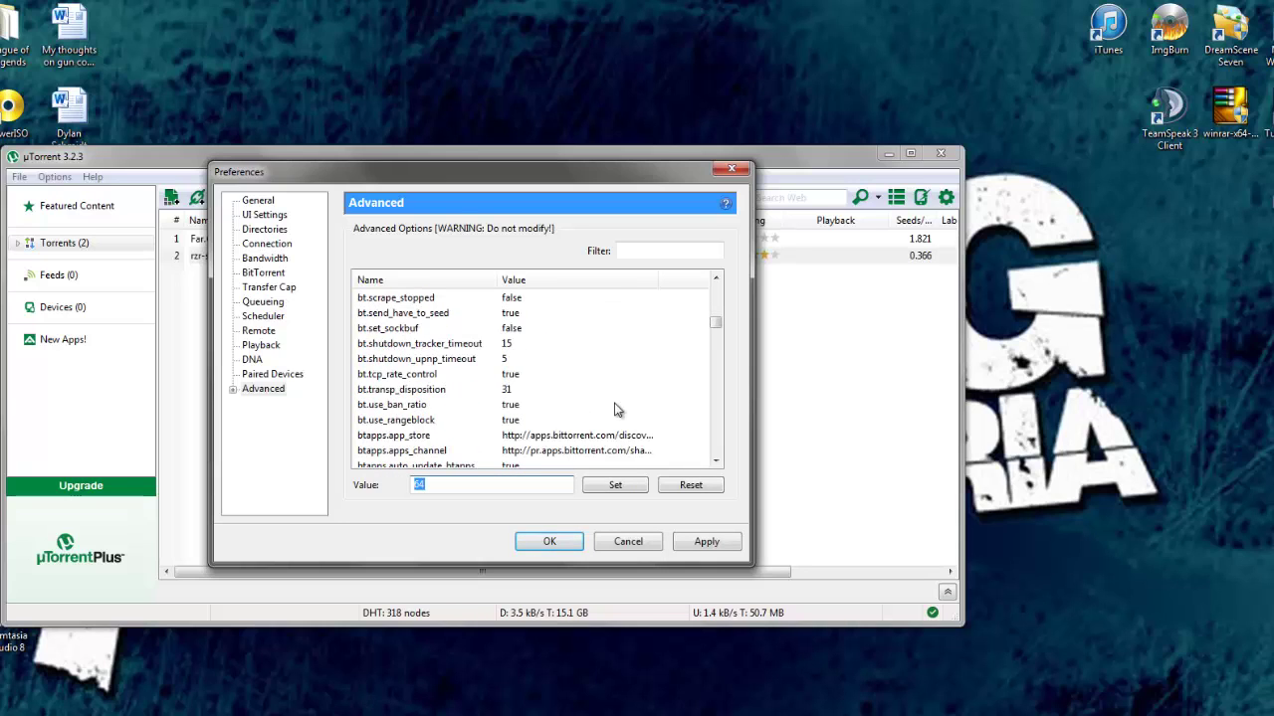
scroll(615, 409, down, 3)
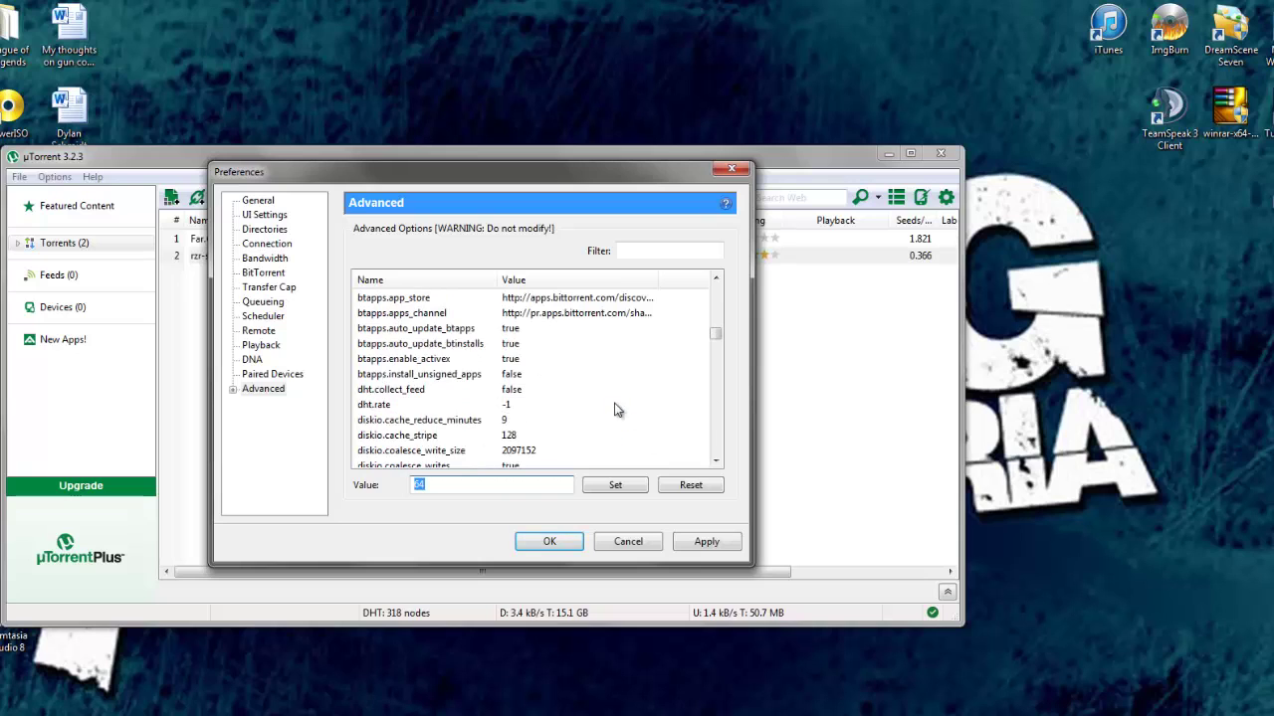
scroll(615, 409, down, 5)
scroll(615, 409, up, 2)
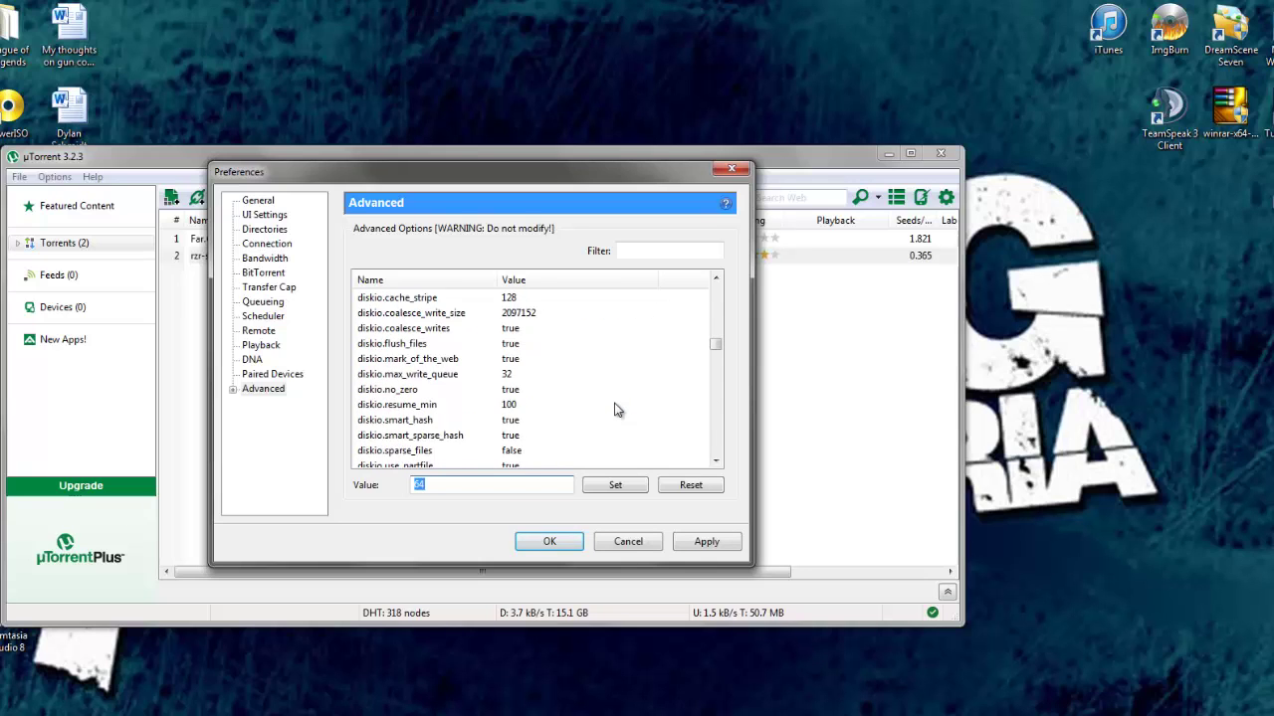
scroll(615, 409, down, 12)
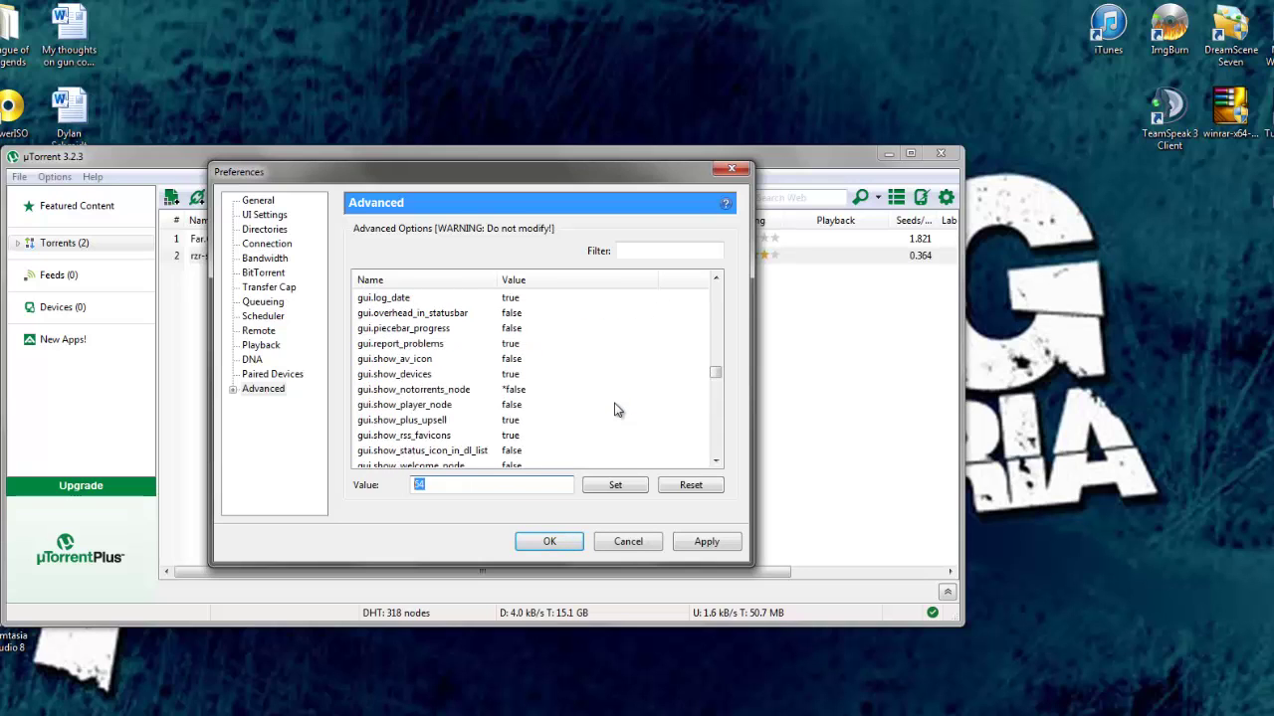
scroll(615, 409, down, 3)
scroll(614, 406, up, 2)
click(518, 345)
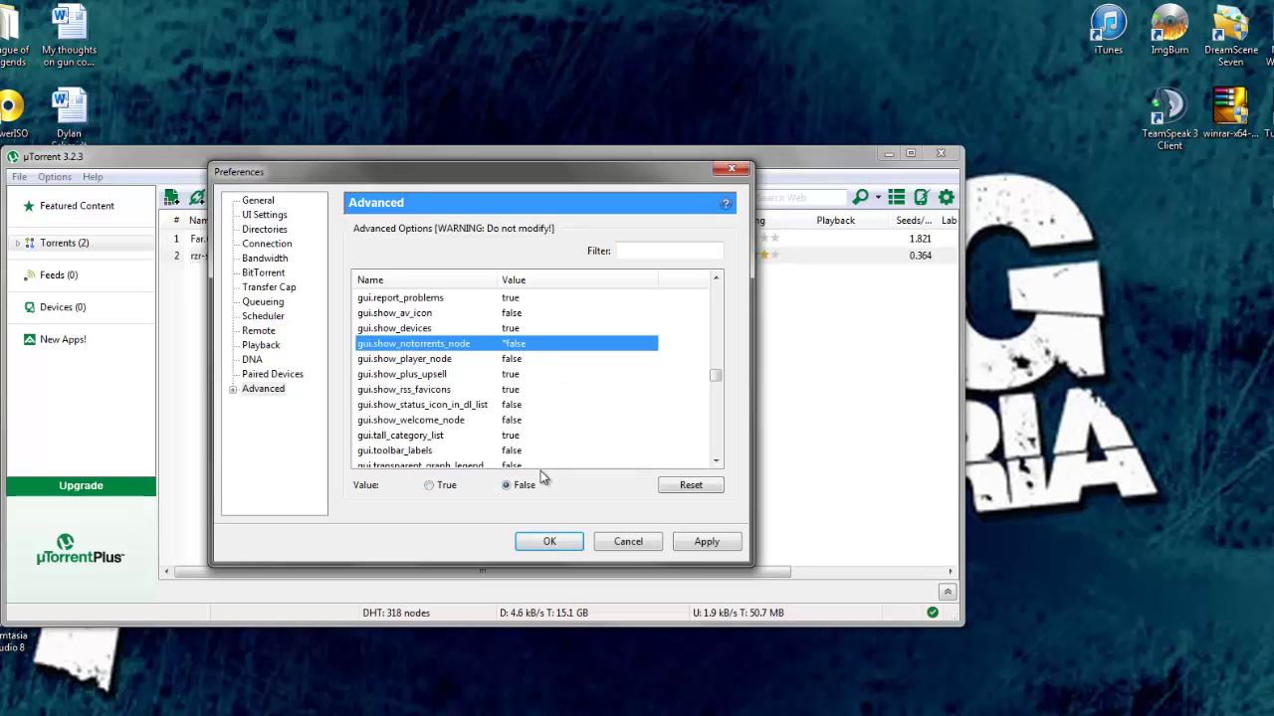
Find gui.update_rate among the Advanced options and select its value for inspection.
scroll(563, 415, down, 2)
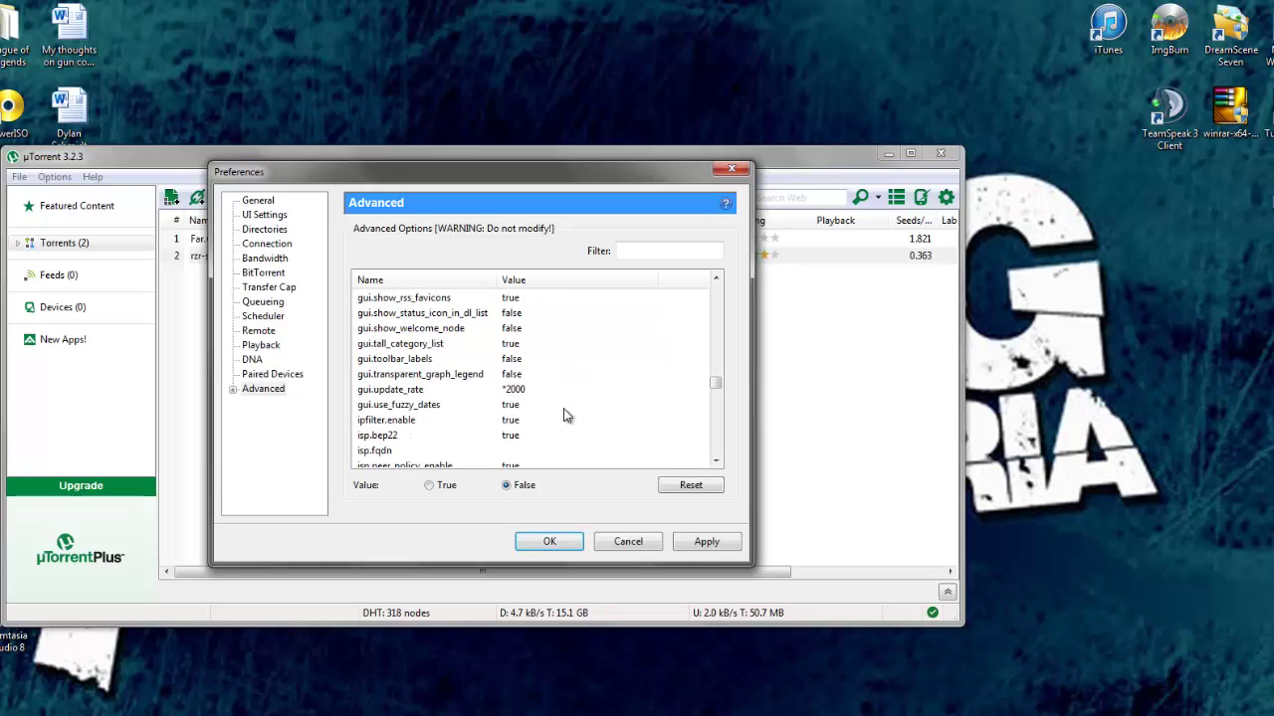
click(520, 389)
click(475, 485)
double_click(475, 485)
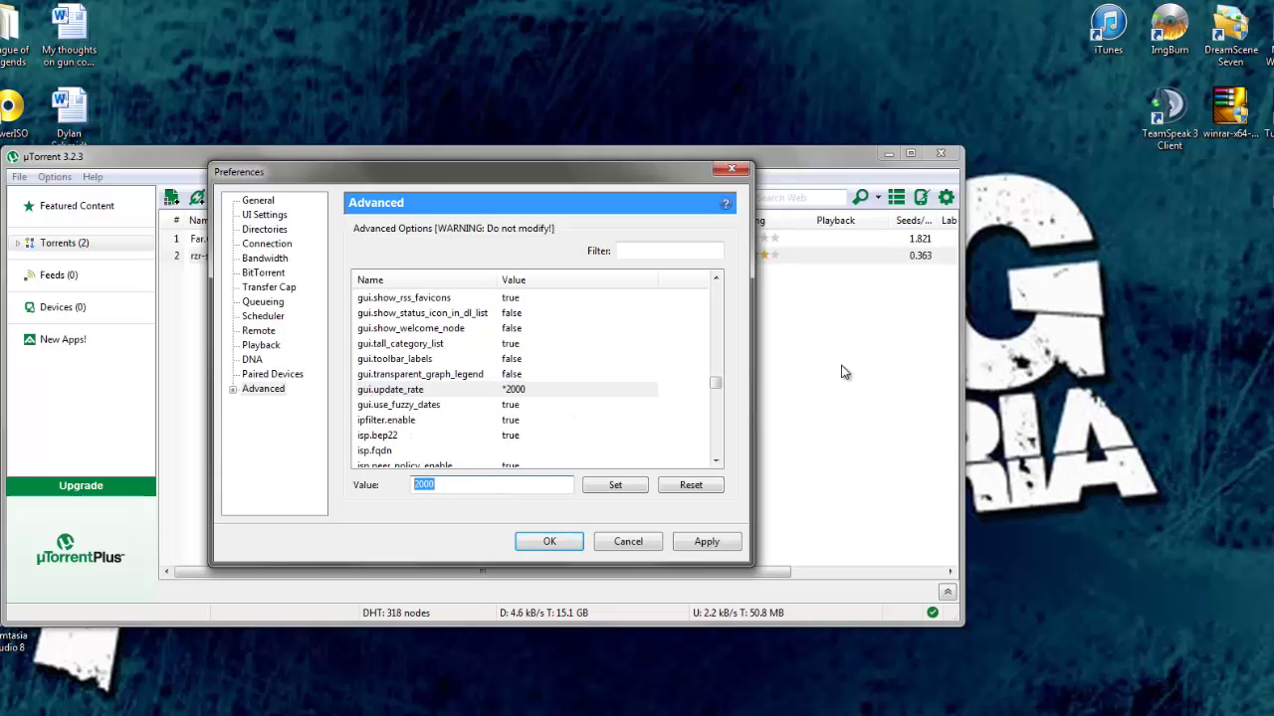
click(824, 336)
drag(782, 147, 758, 21)
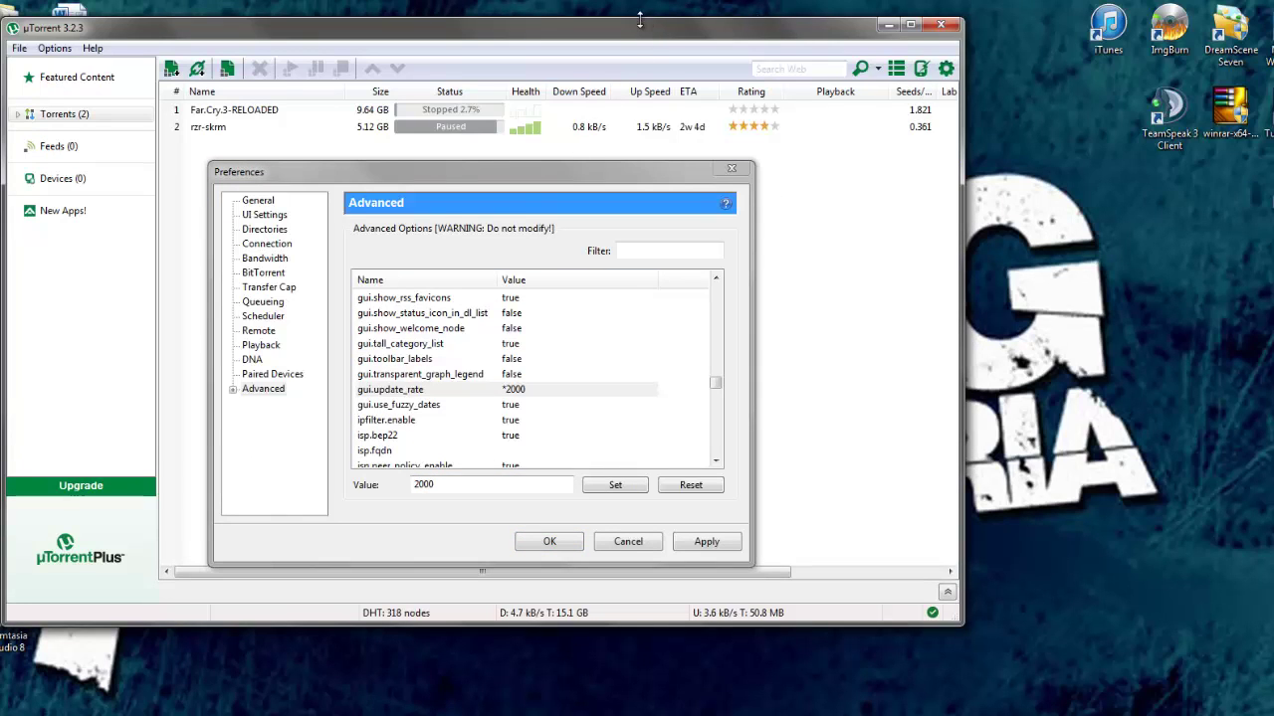
drag(640, 20, 617, 137)
Set the advanced option gui.update_rate to 500 and reposition the Preferences dialog over the torrent list.
double_click(422, 485)
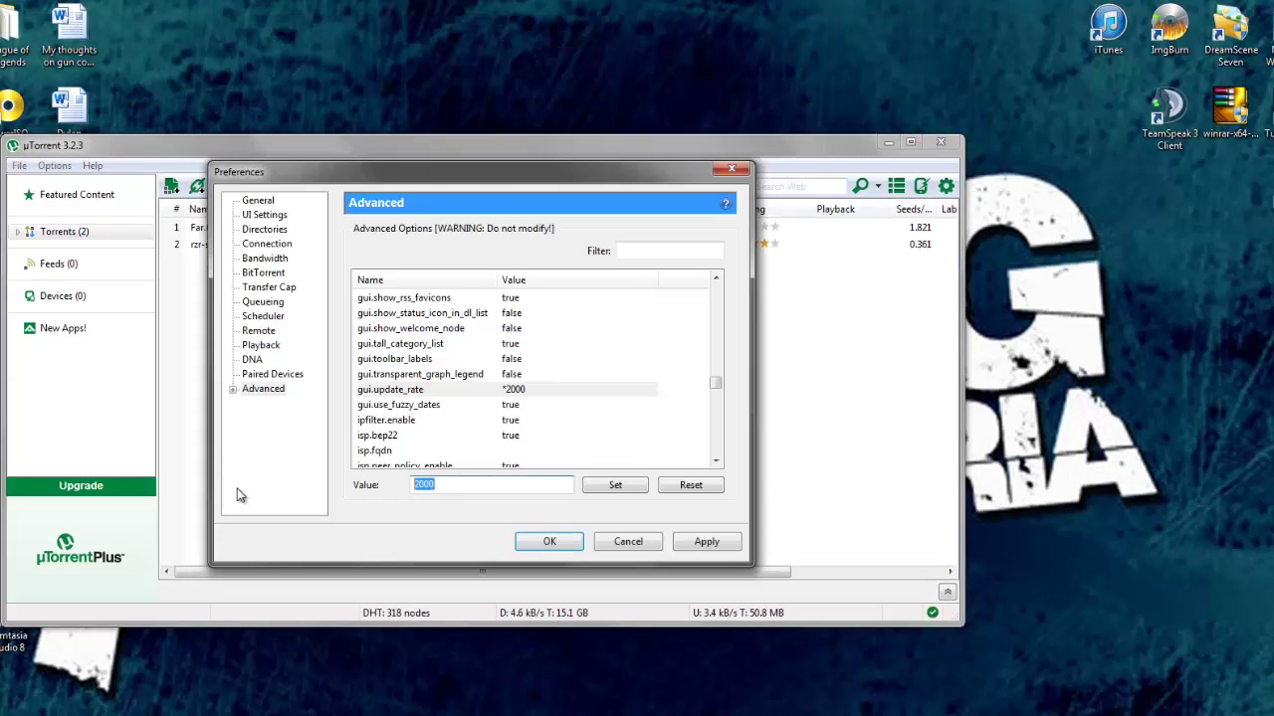
text(500)
click(615, 487)
drag(538, 164, 553, 287)
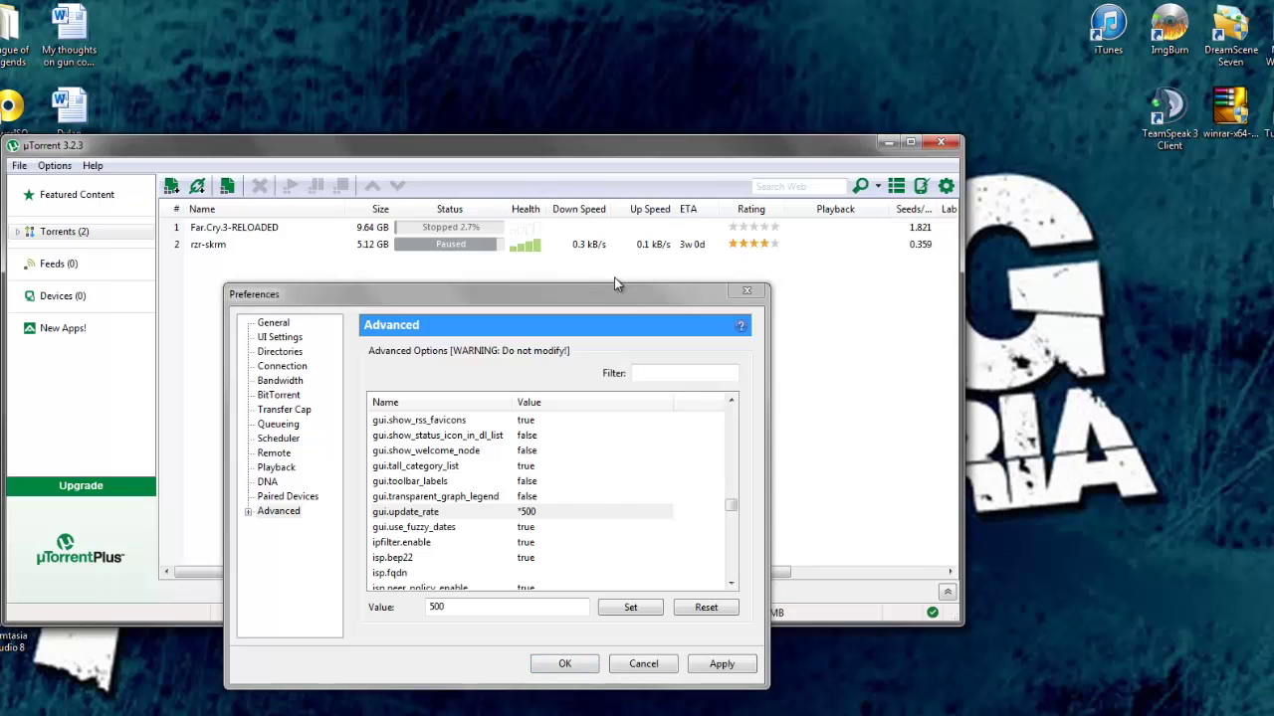
drag(613, 280, 564, 87)
drag(593, 284, 581, 122)
Find the inactive-peer disconnect interval among the Advanced options and inspect its value.
scroll(559, 366, down, 2)
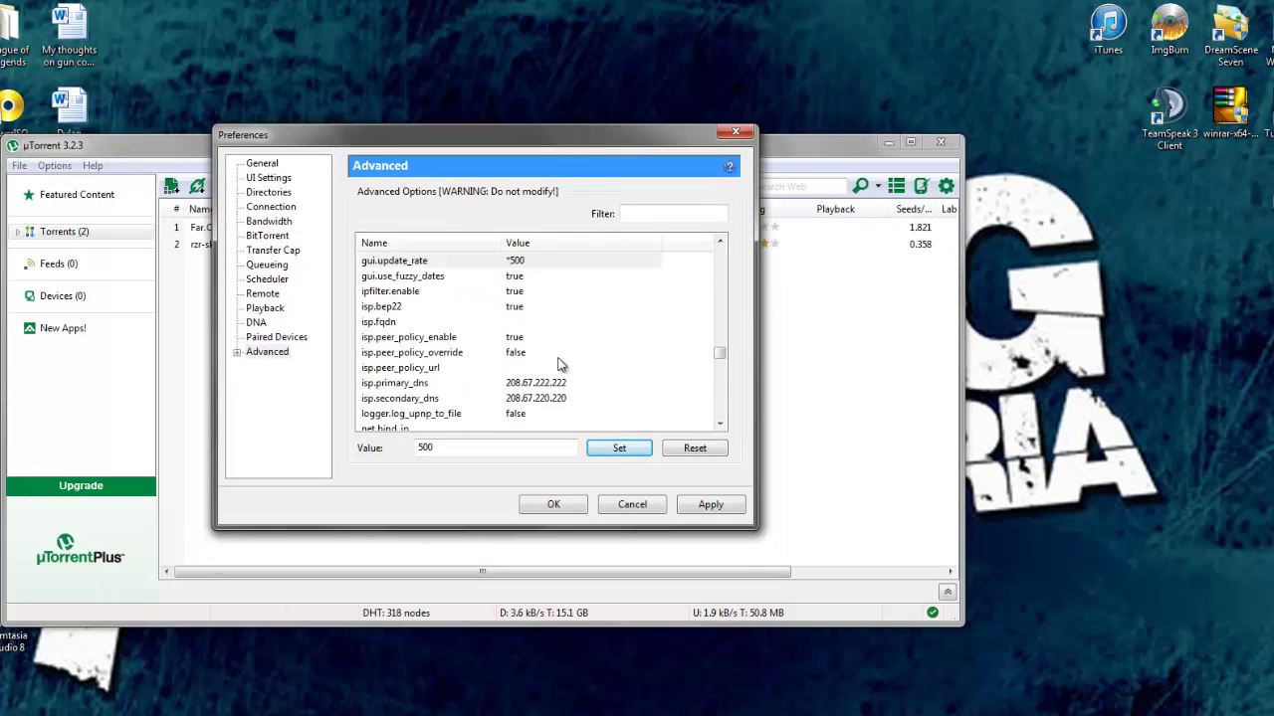
scroll(560, 376, down, 2)
scroll(560, 375, down, 2)
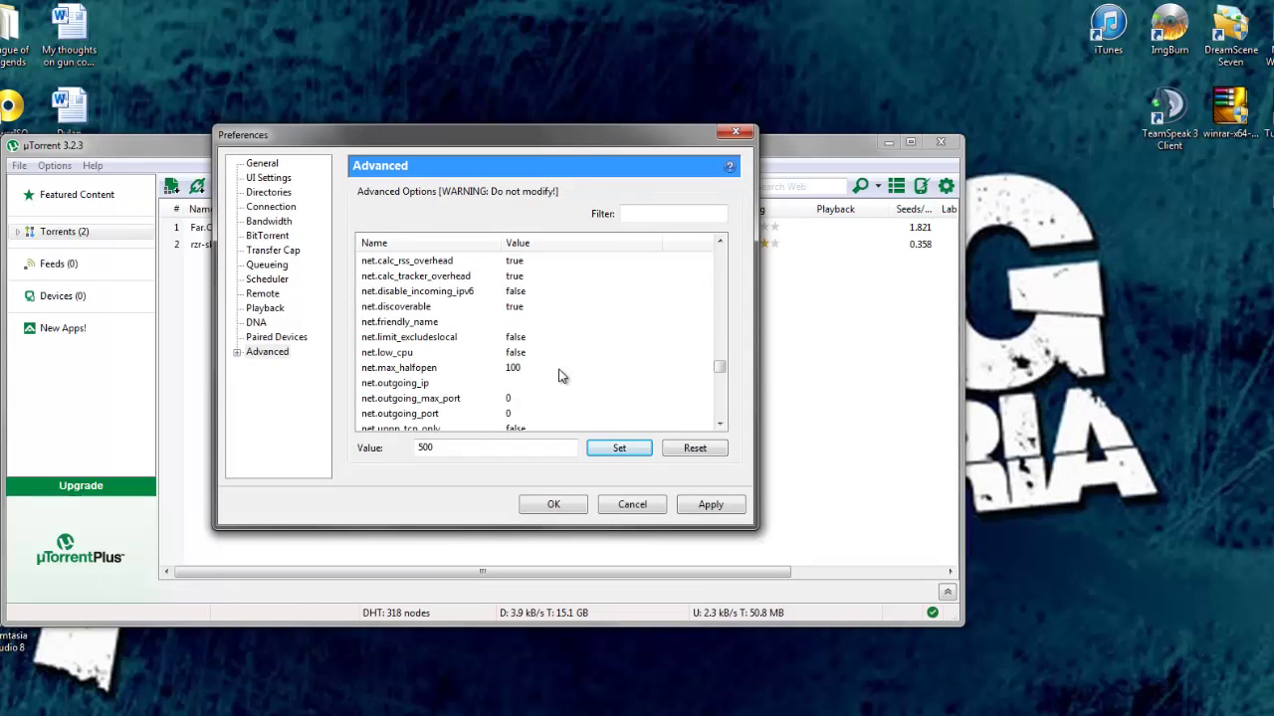
scroll(537, 385, down, 5)
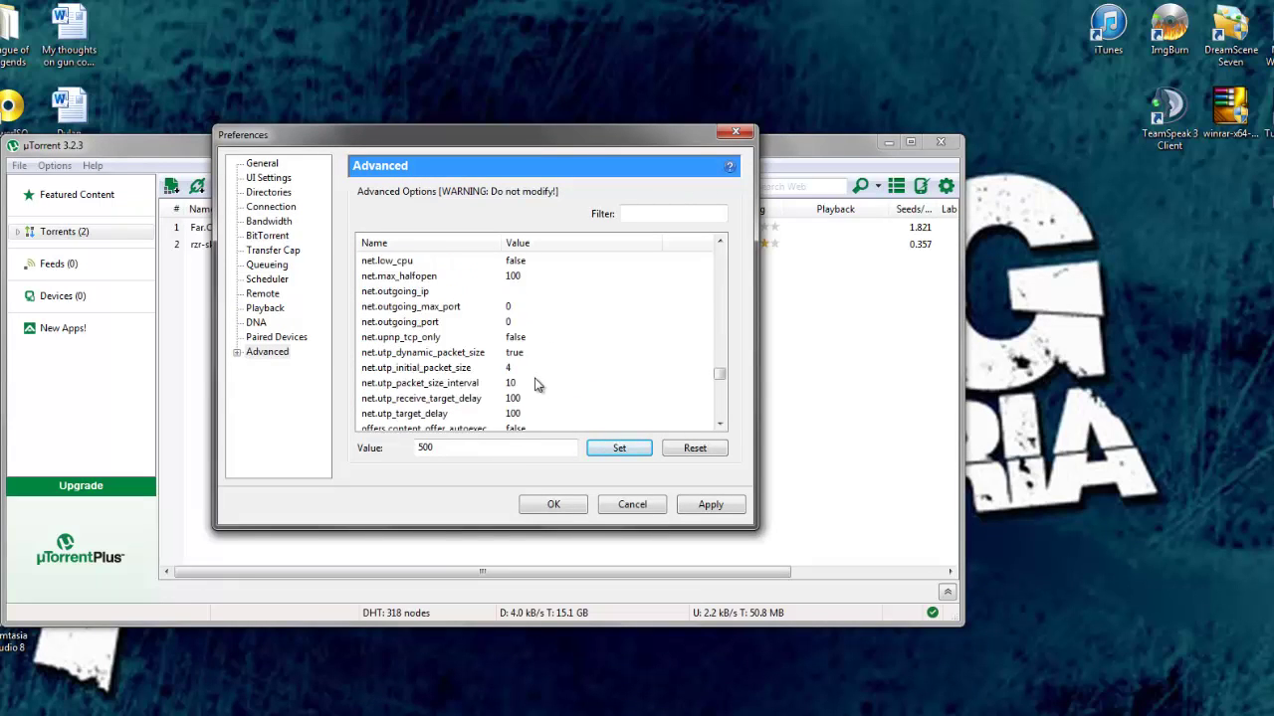
scroll(540, 384, down, 1)
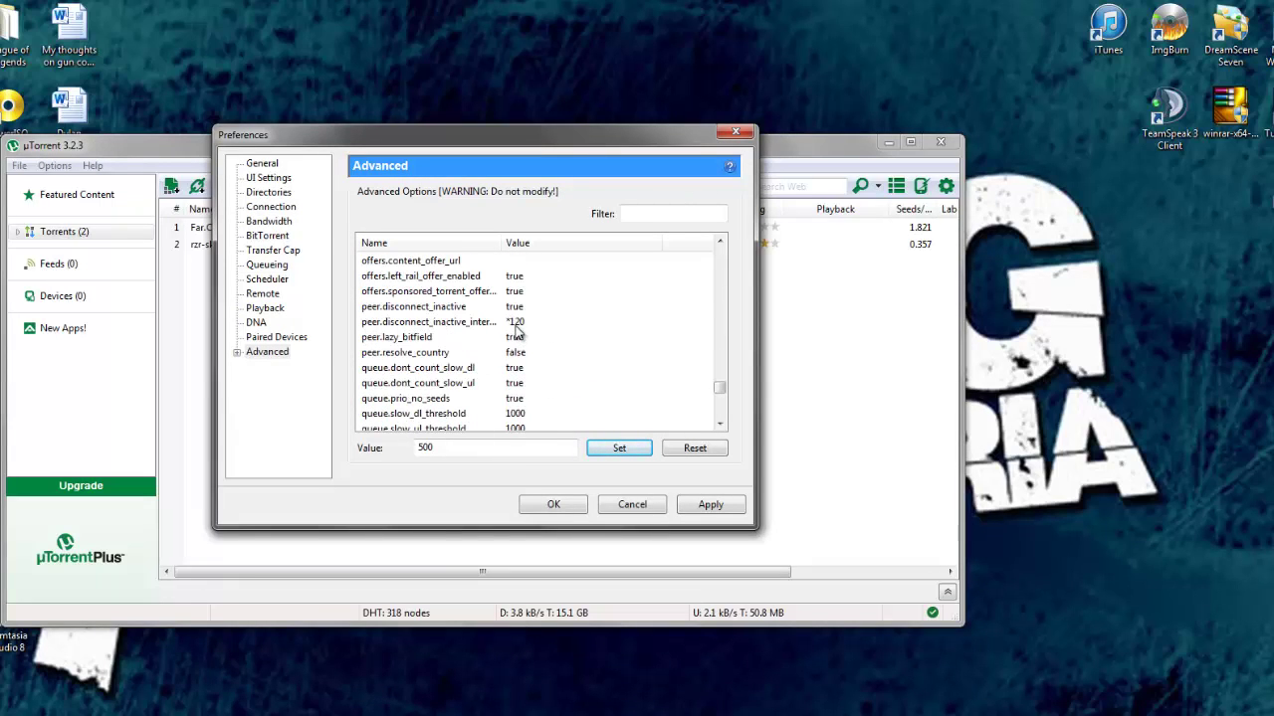
click(515, 323)
Set the advanced option rss.update_interval to 30, apply the changes and close the preferences.
scroll(520, 373, down, 4)
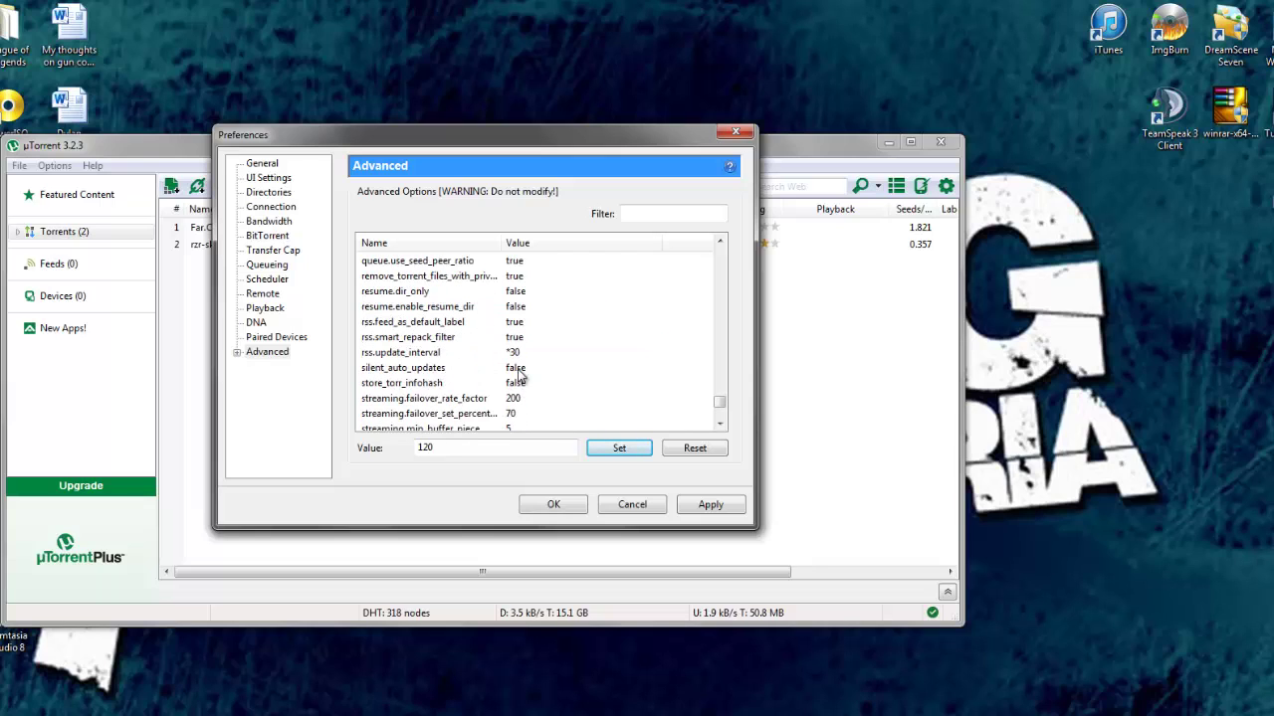
click(513, 352)
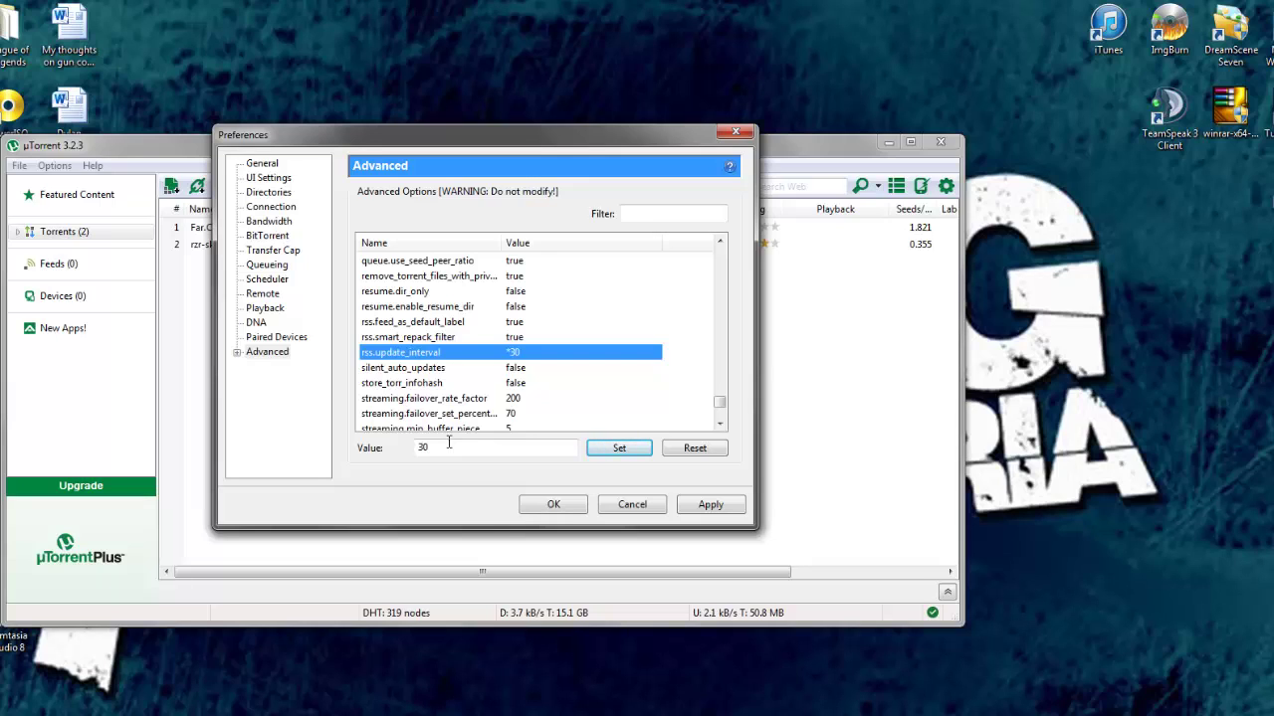
double_click(449, 444)
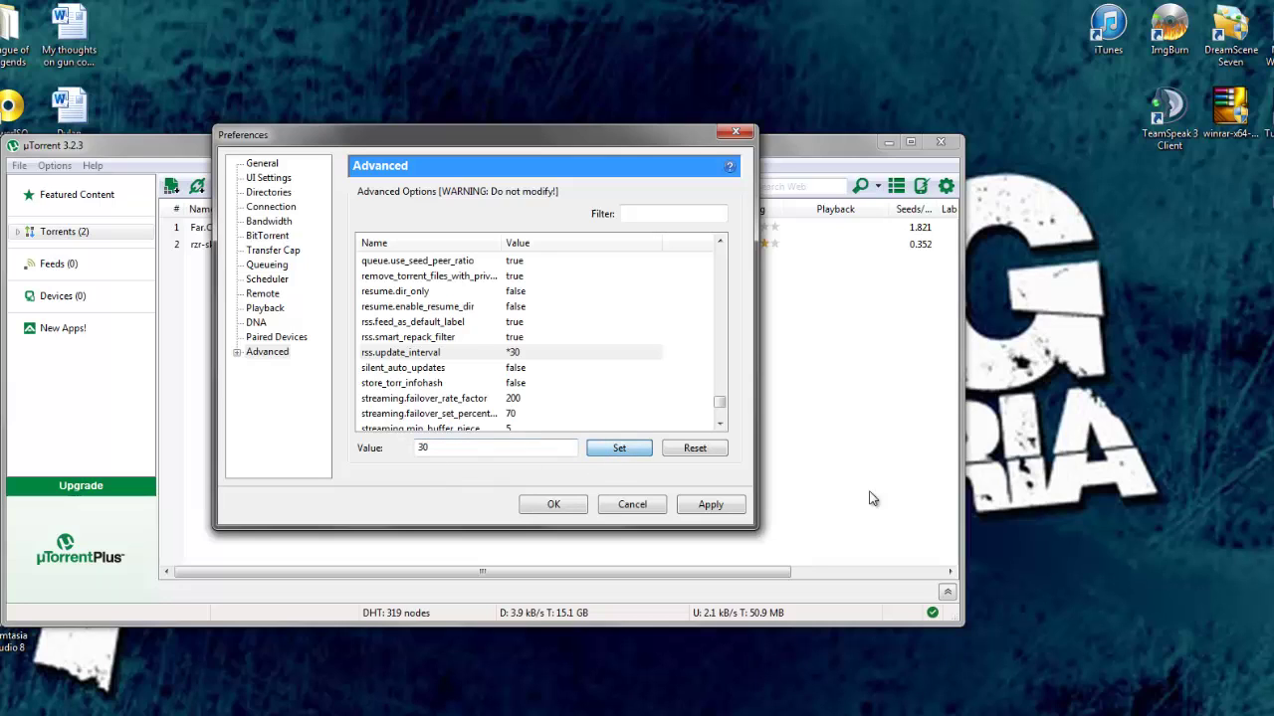
click(708, 503)
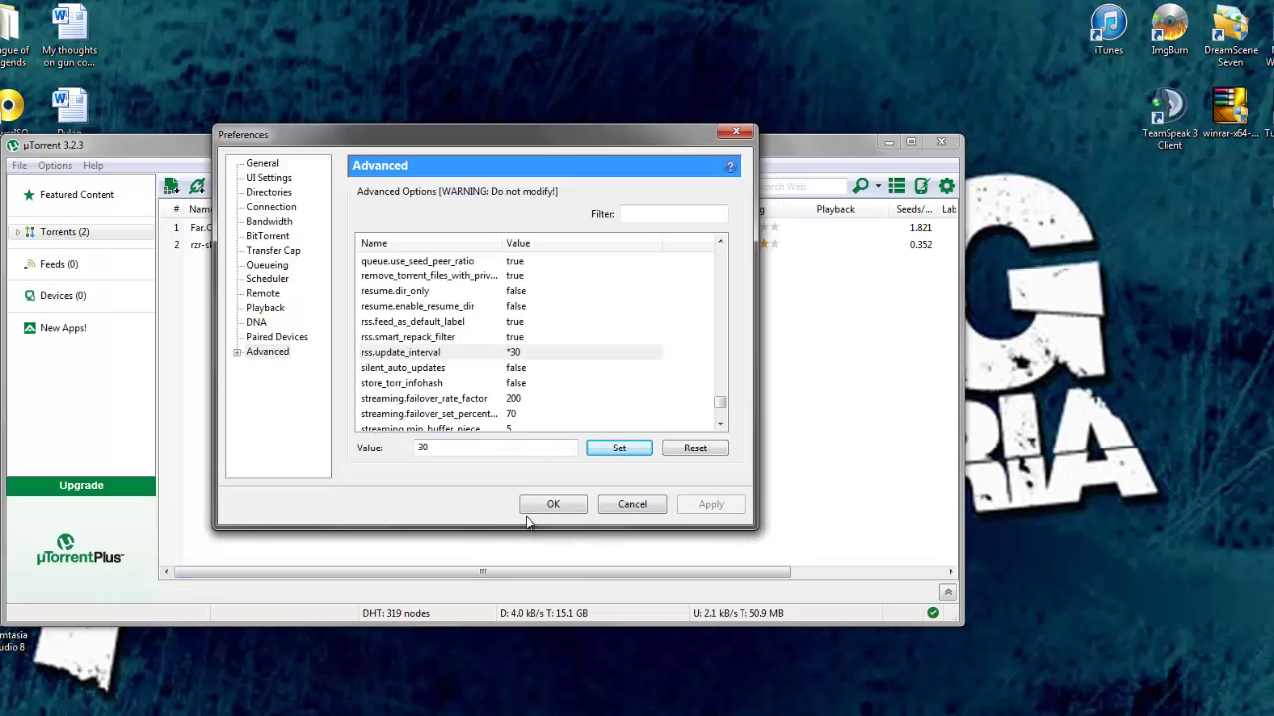
click(553, 504)
Start the paused rzr-skrm torrent and move the client window toward the middle of the desktop.
click(365, 246)
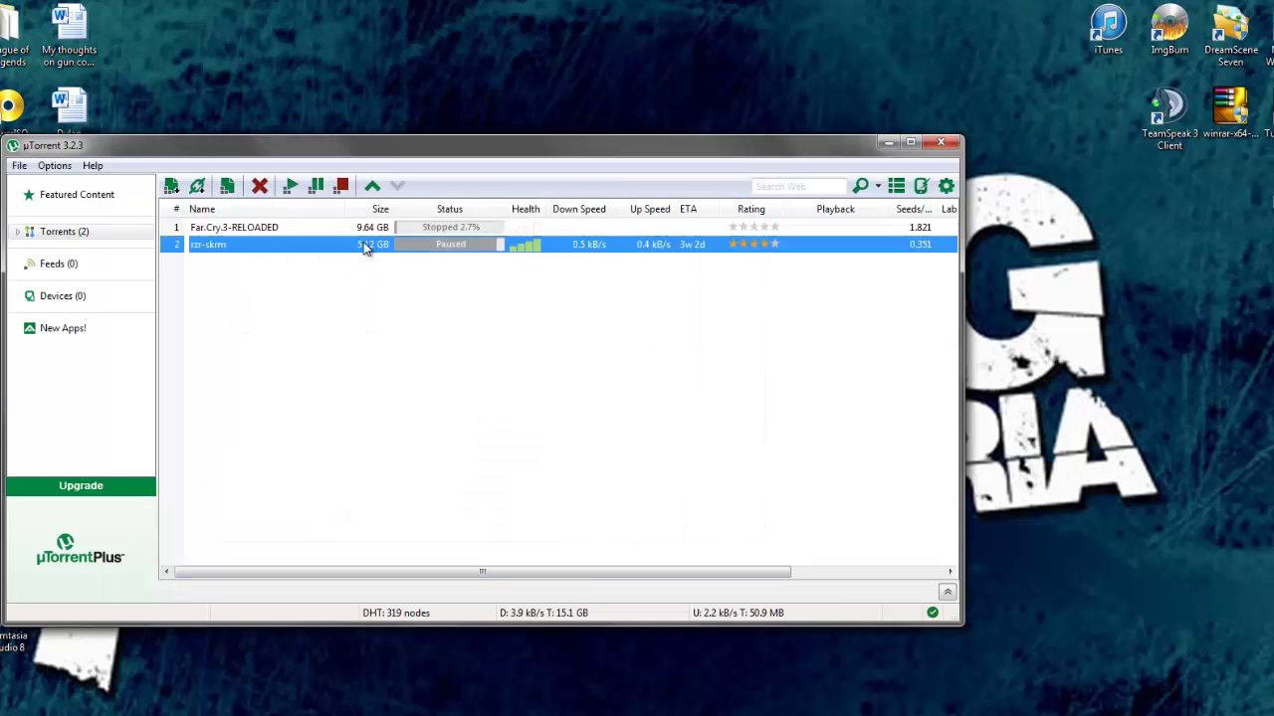
click(291, 188)
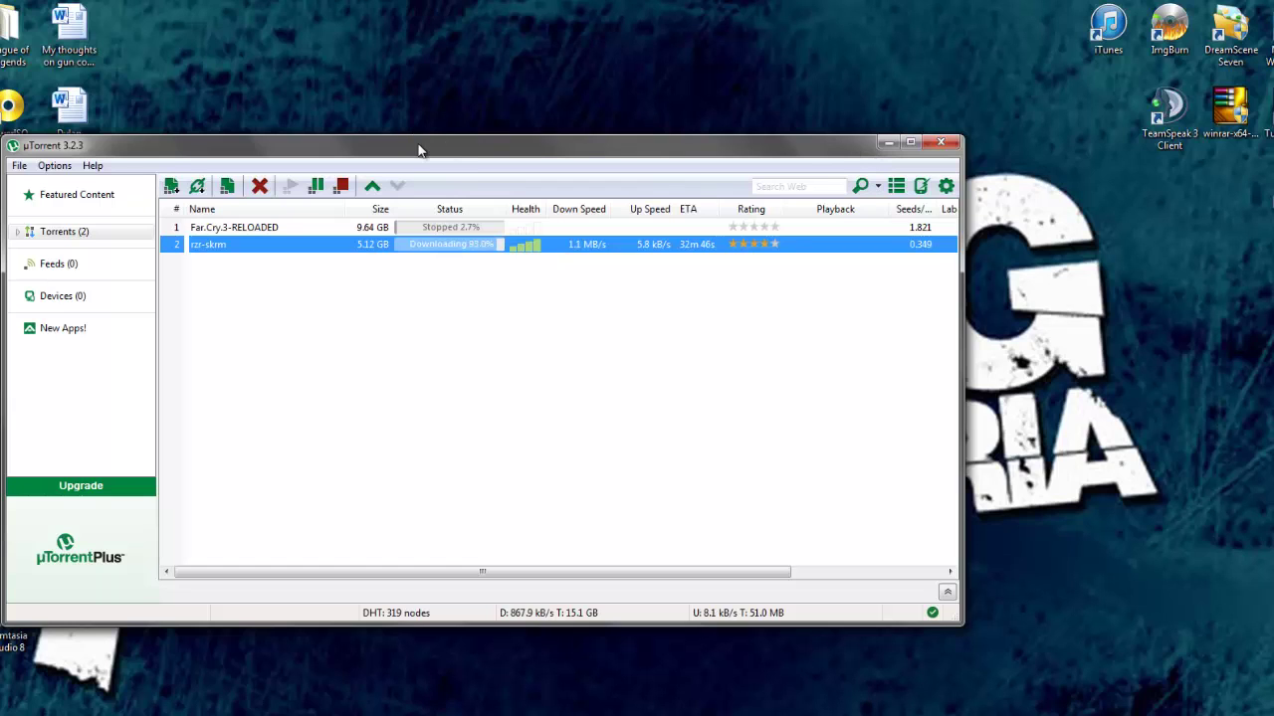
drag(421, 148, 550, 154)
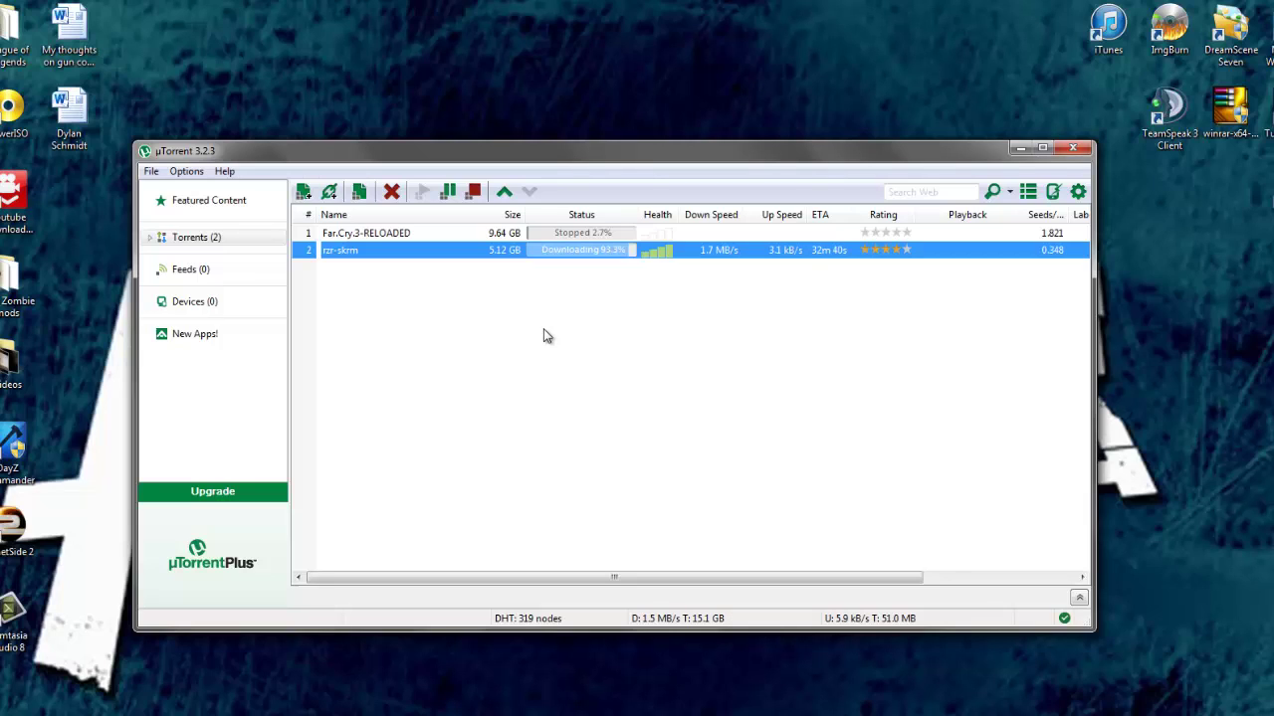
Set the bandwidth allocation of the rzr-skrm torrent to High.
click(358, 248)
click(440, 249)
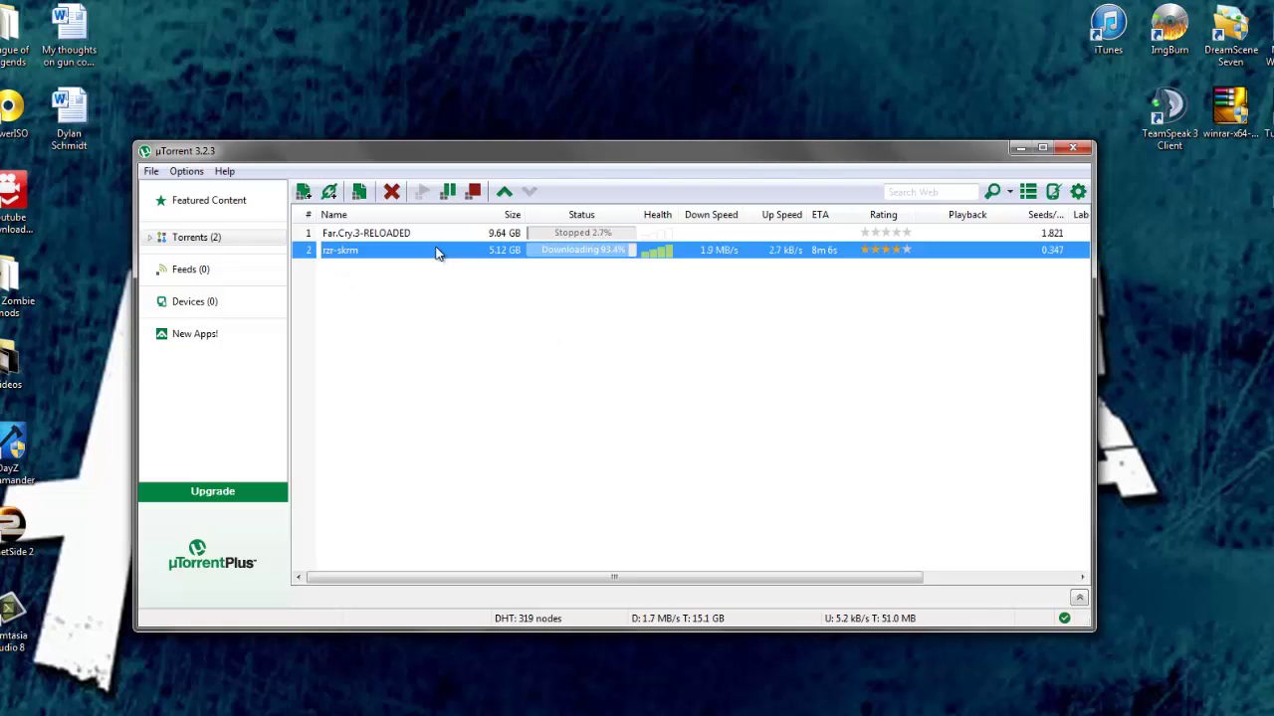
right_click(608, 256)
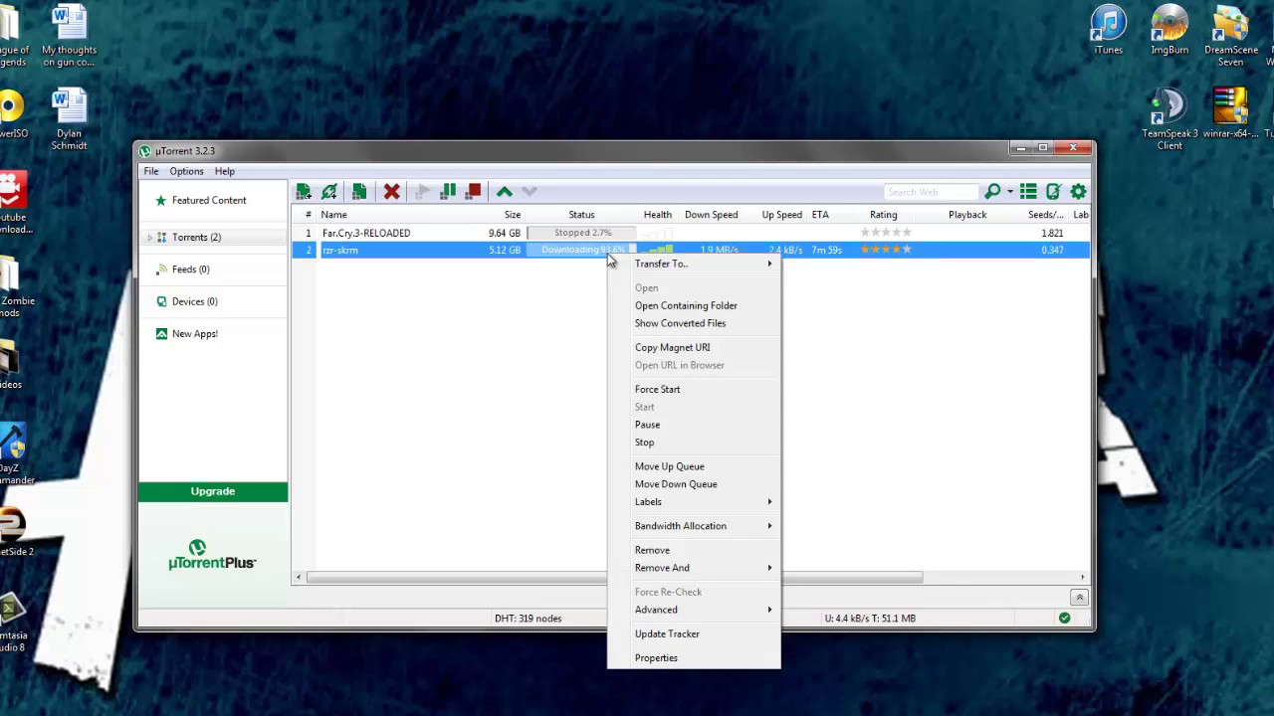
click(593, 249)
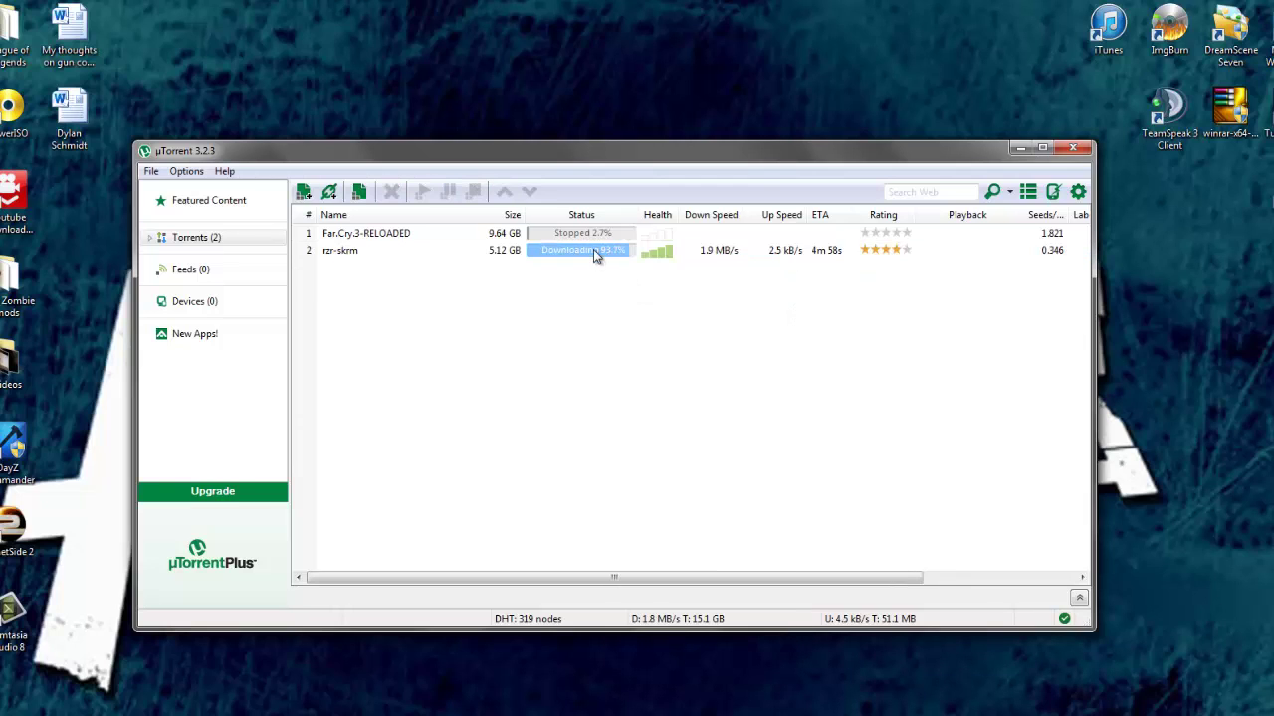
right_click(593, 245)
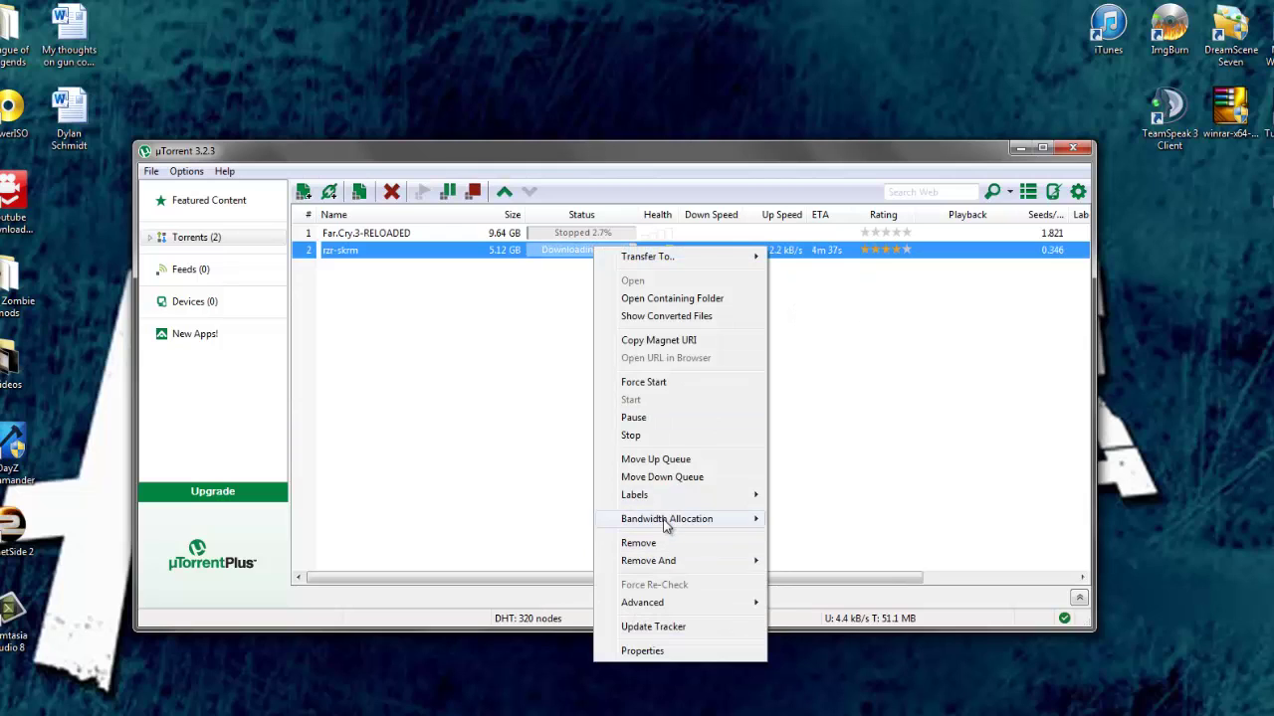
mouse_move(747, 526)
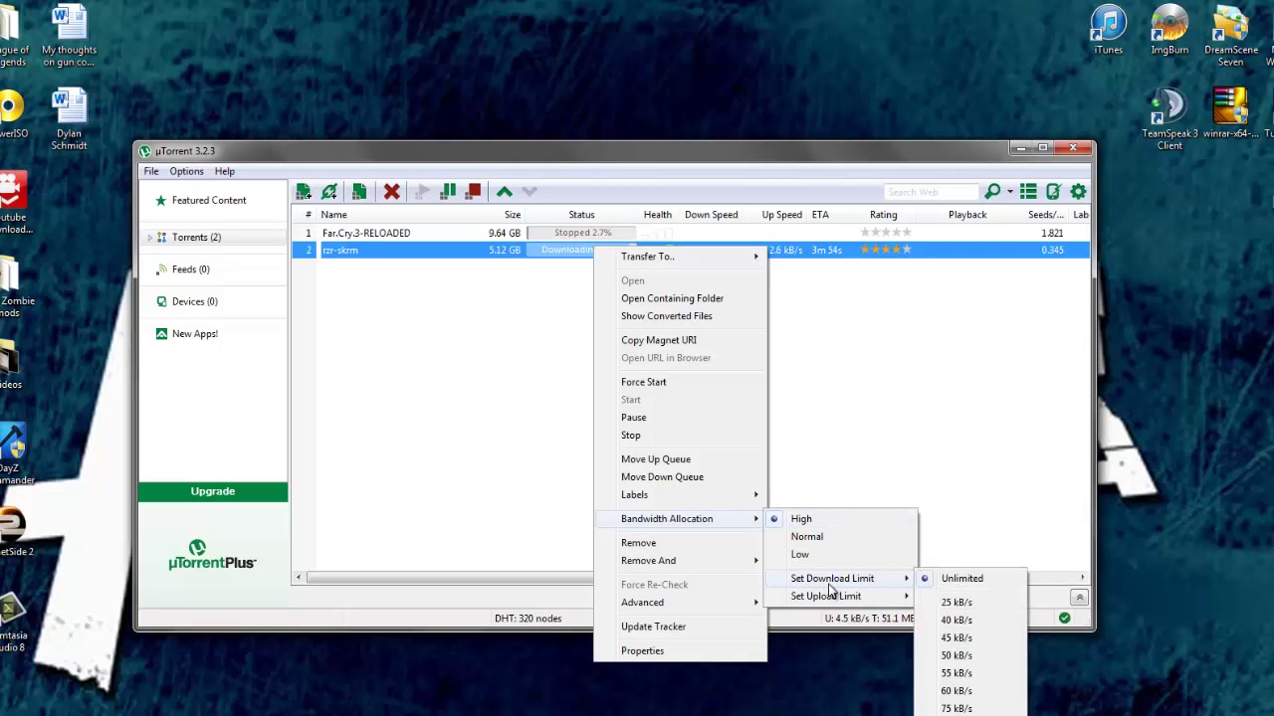
mouse_move(836, 598)
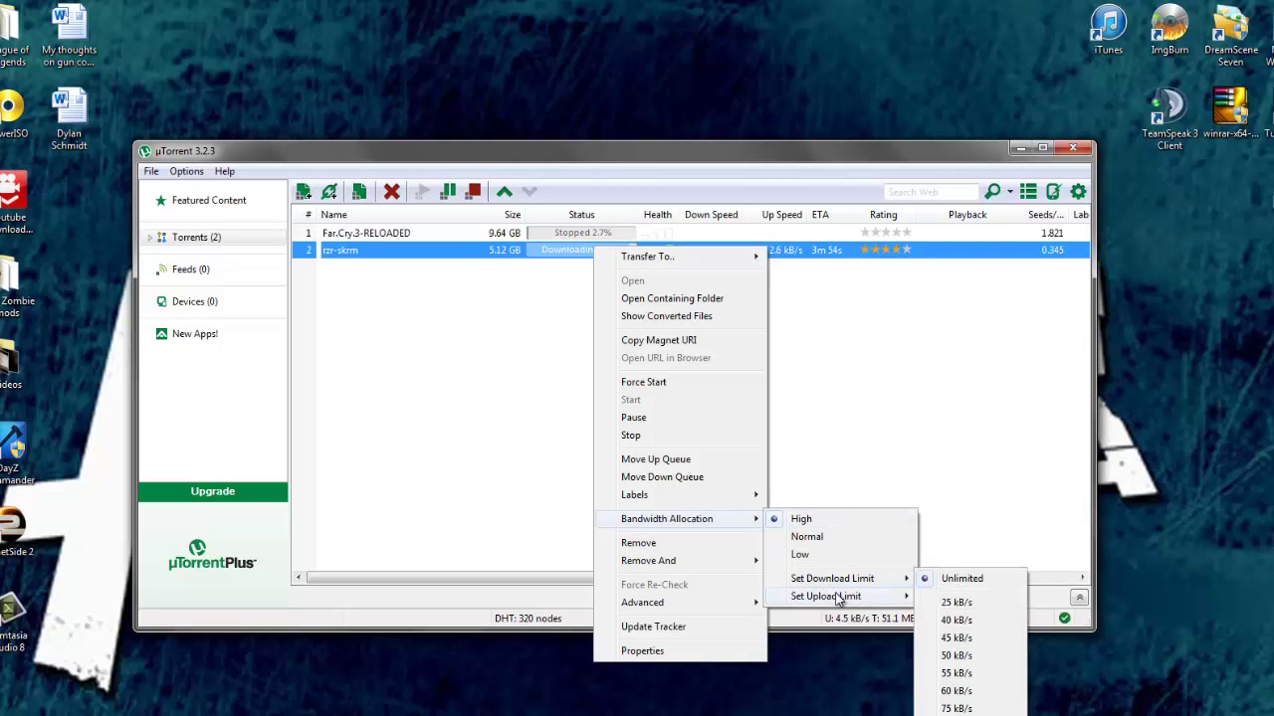
click(800, 520)
right_click(678, 257)
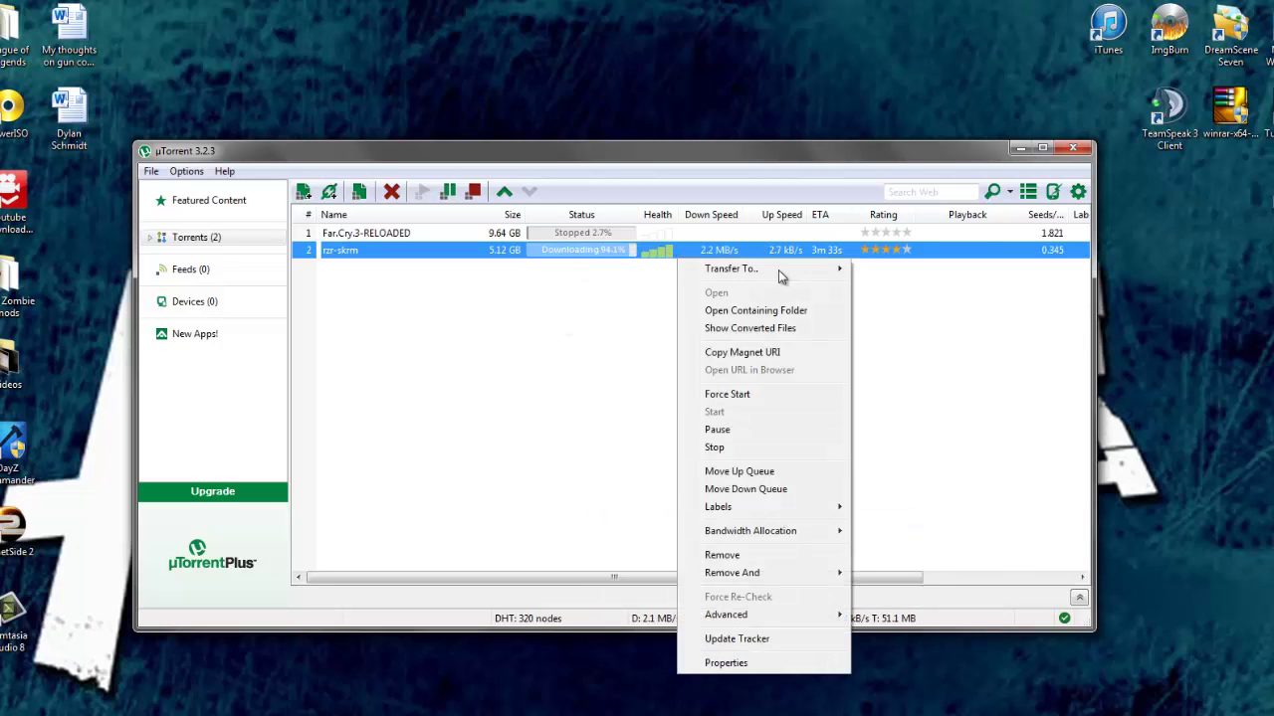
click(515, 511)
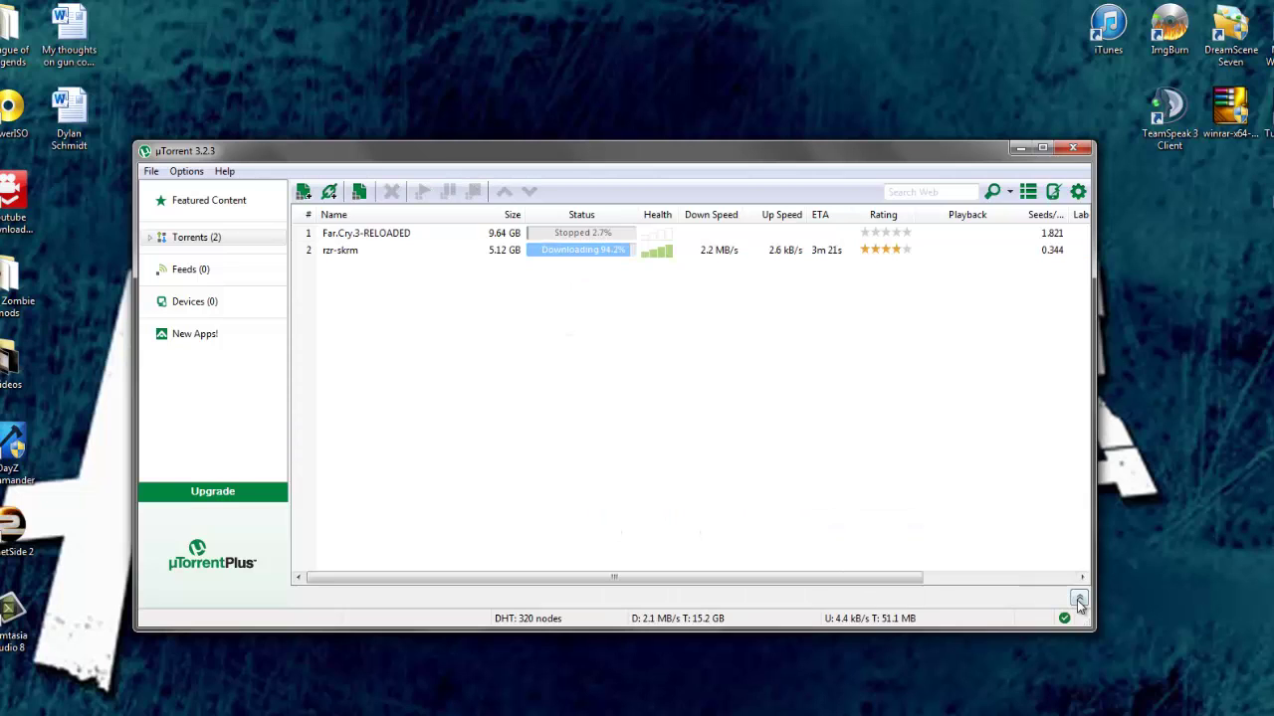
Show the detailed torrent info and set the priority of rzr-skrm.iso and rzr-skrm.nfo to High.
click(1079, 597)
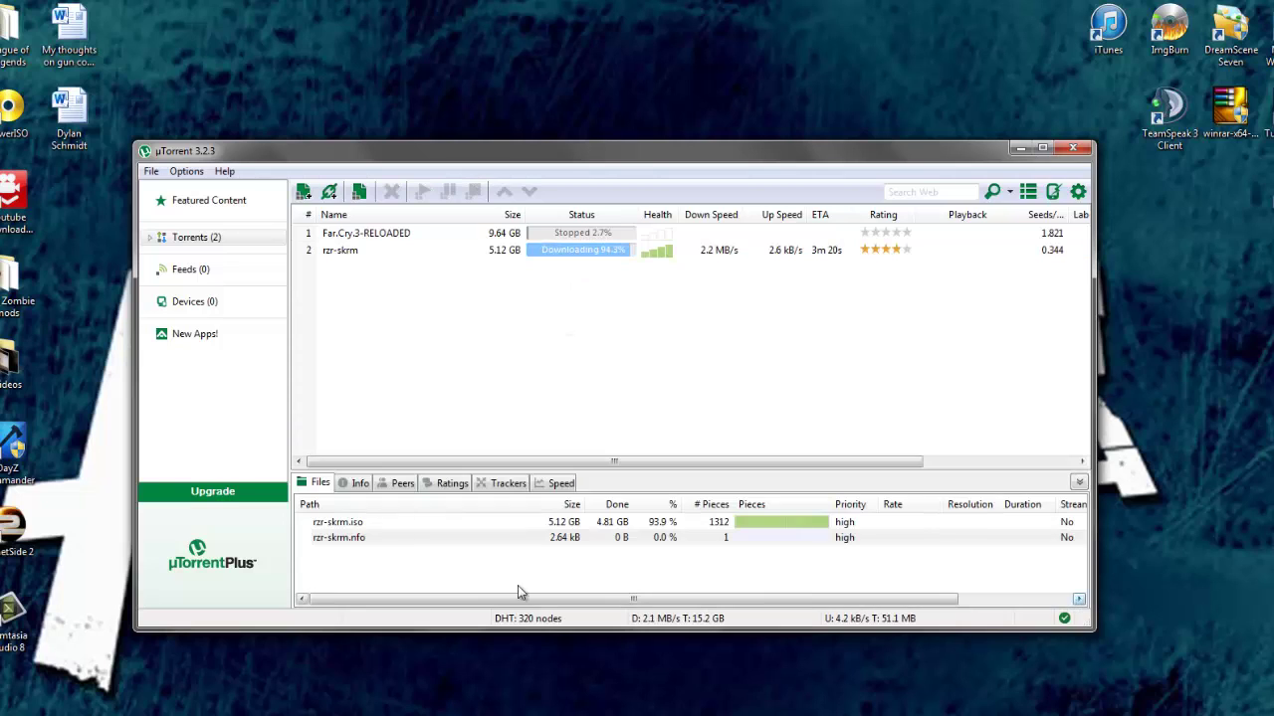
right_click(398, 527)
mouse_move(506, 616)
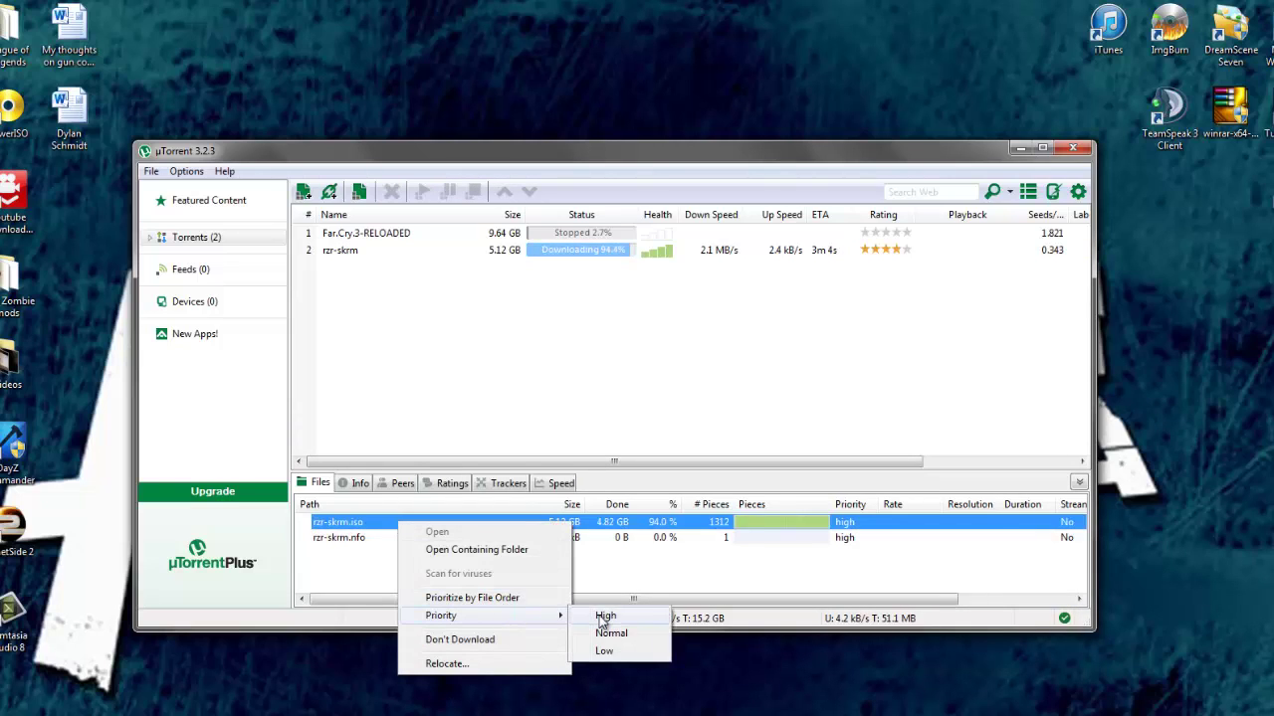
click(604, 616)
click(557, 538)
right_click(558, 539)
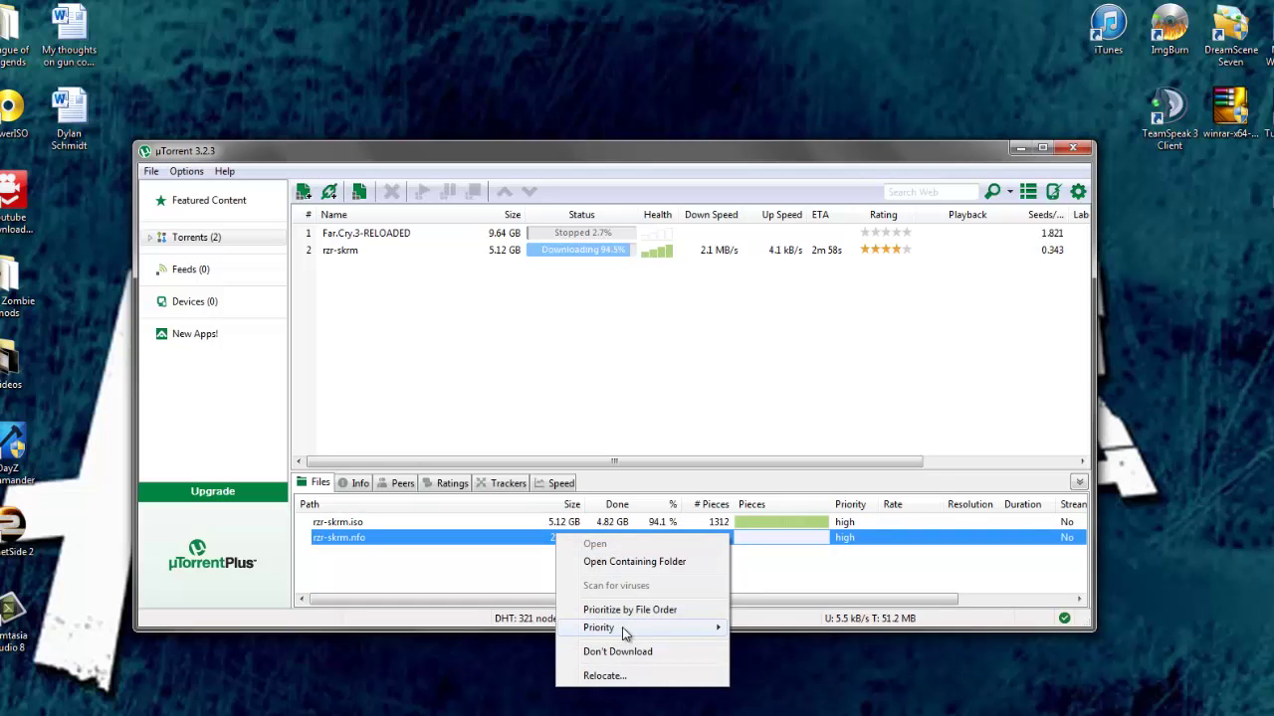
mouse_move(622, 627)
click(764, 630)
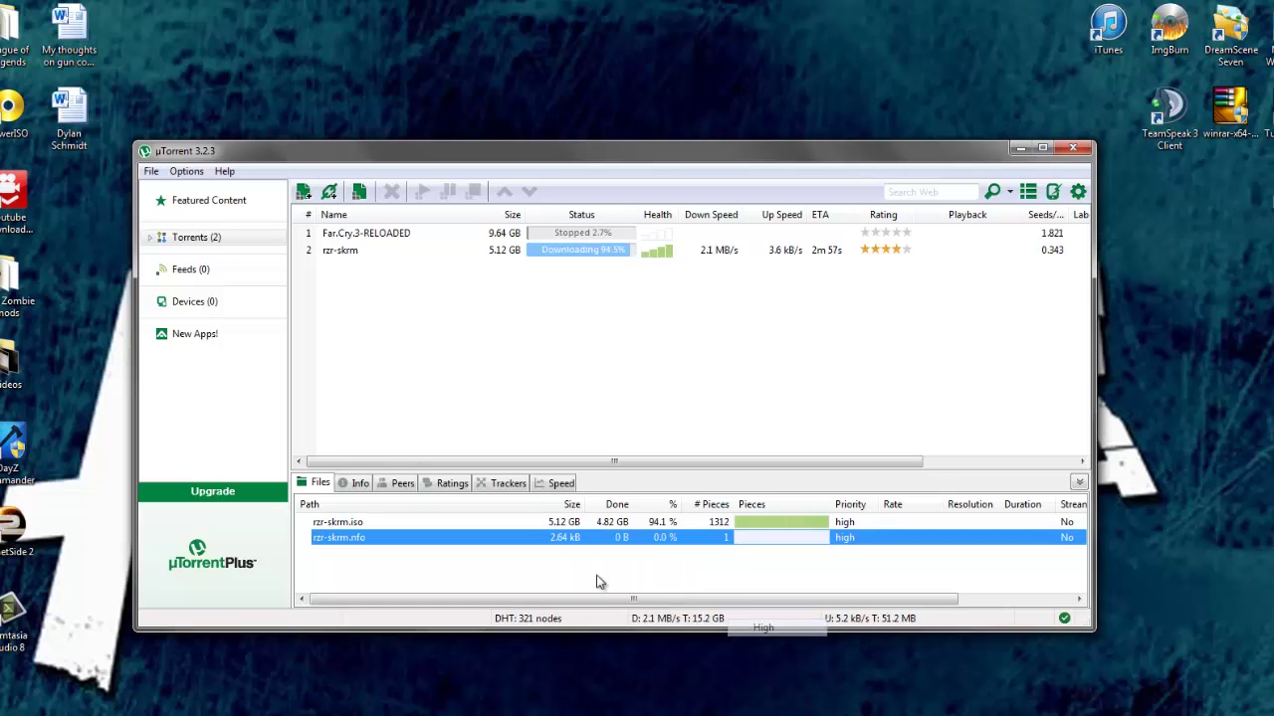
click(670, 351)
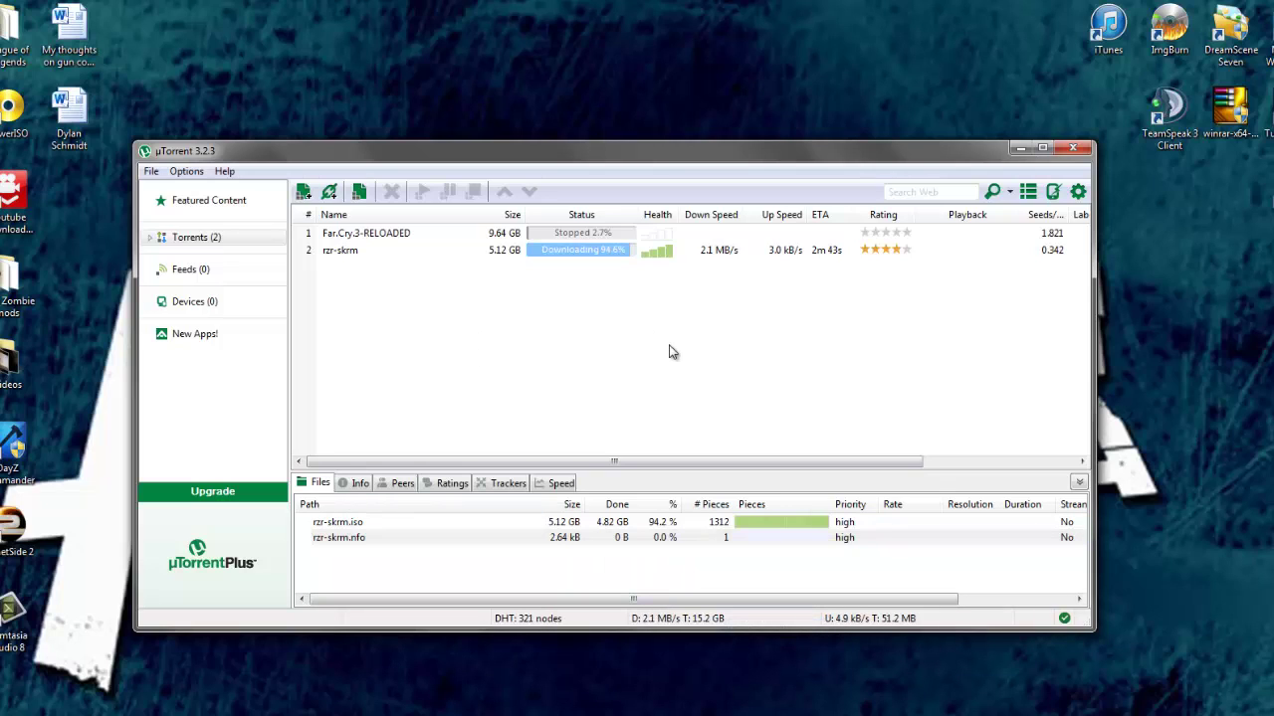
Review the General settings in the preferences and close the dialog.
click(186, 171)
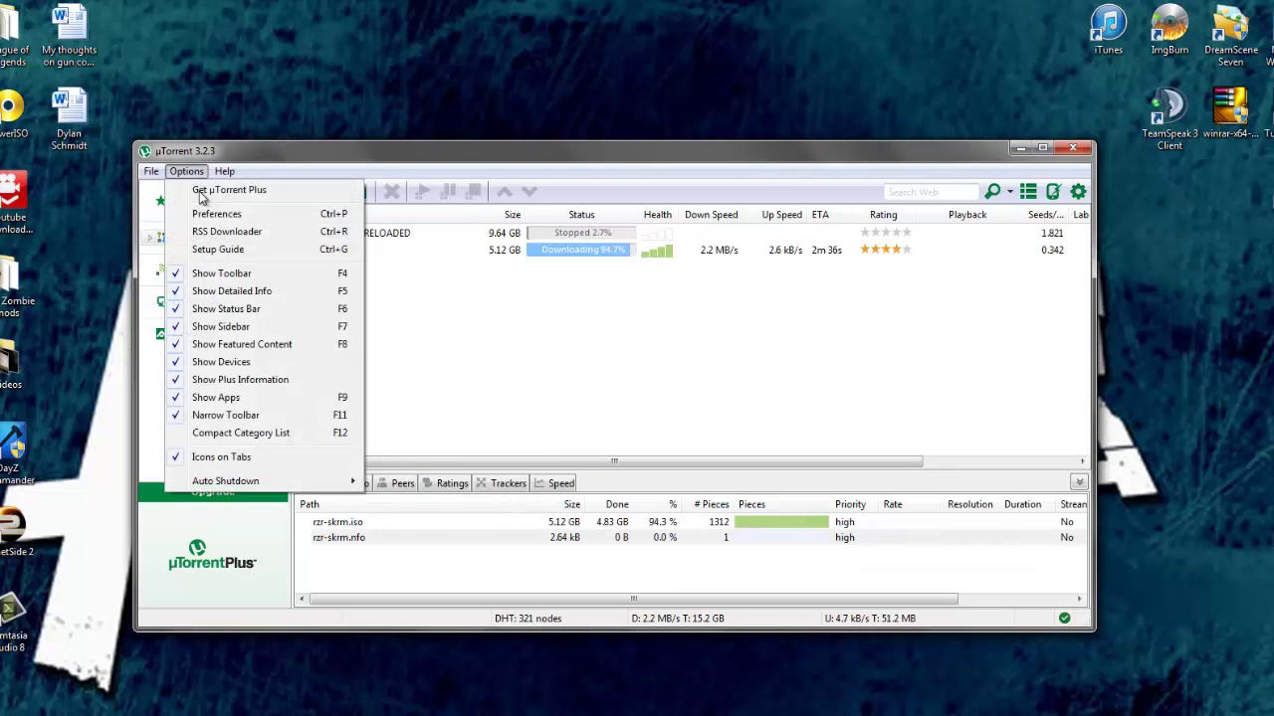
click(217, 215)
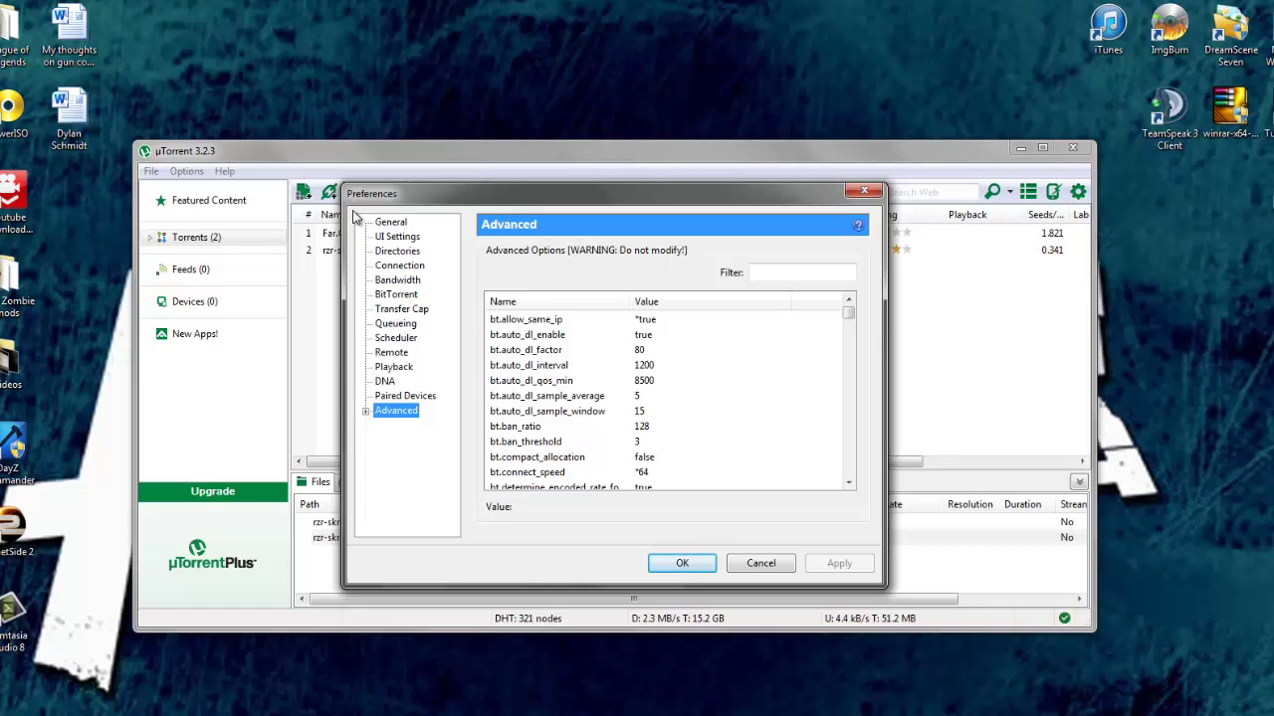
click(389, 225)
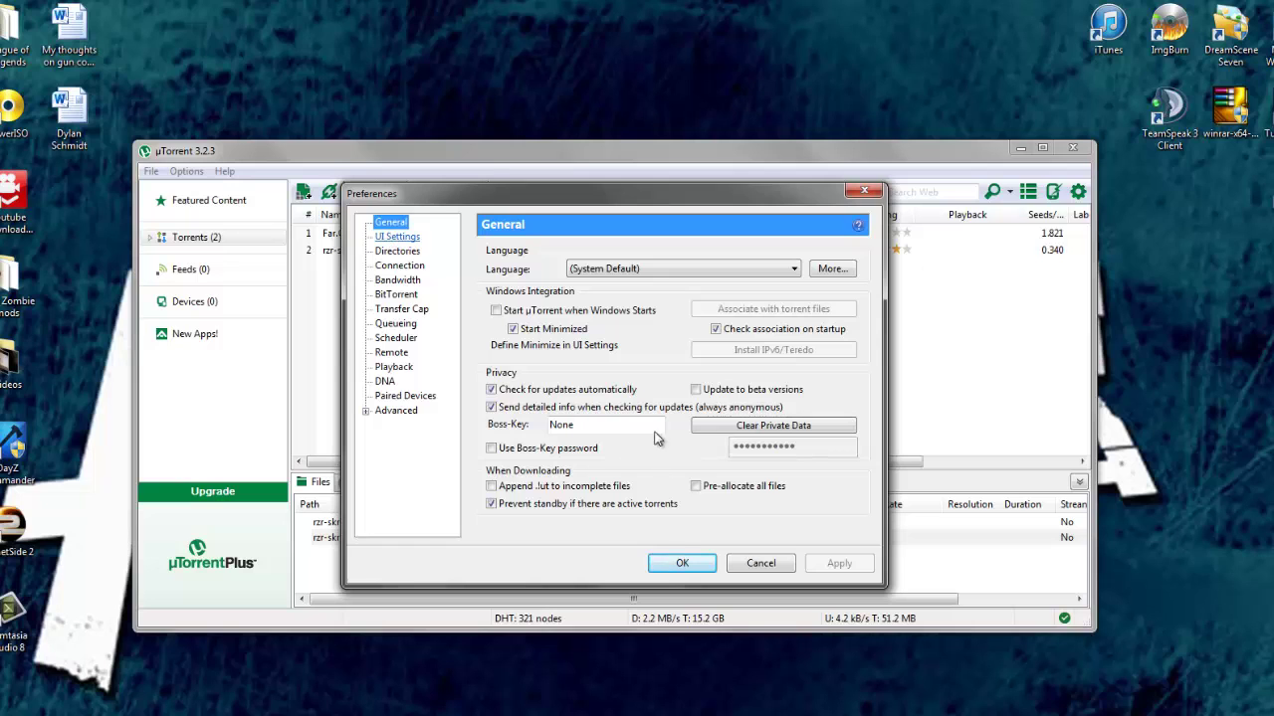
click(685, 563)
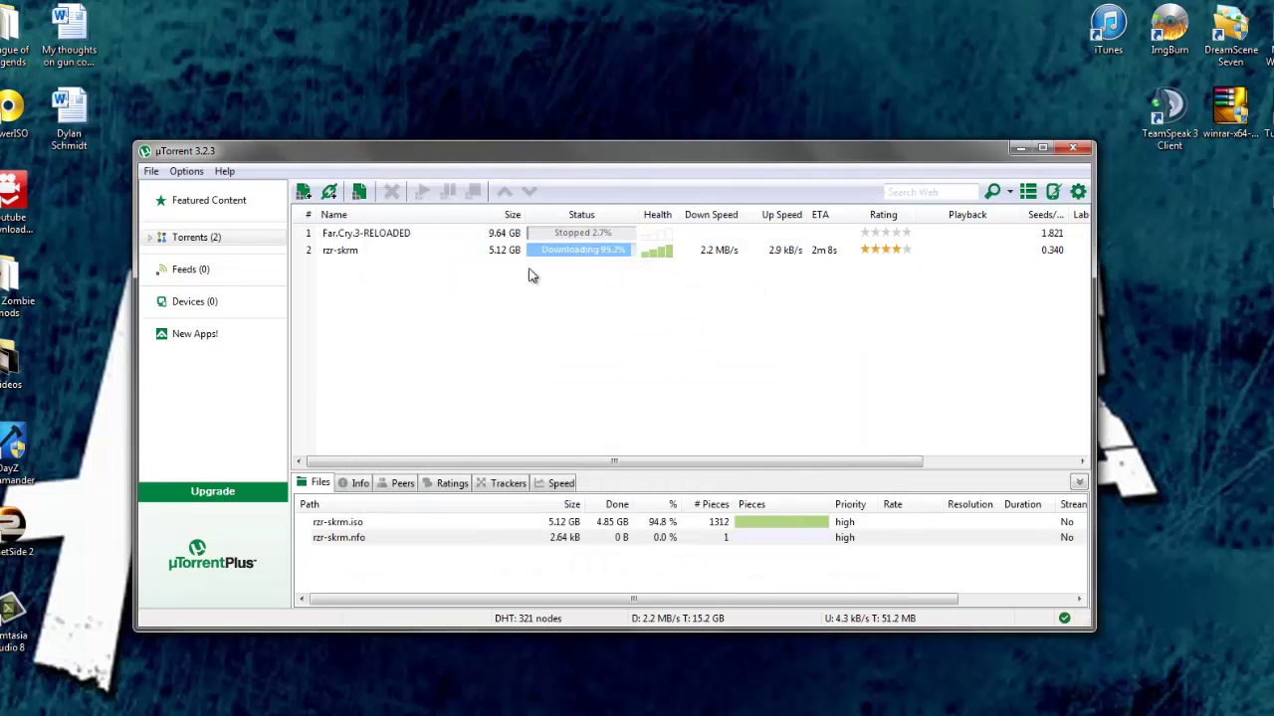
Examine the download speed, status and file lists of the two torrents.
click(560, 258)
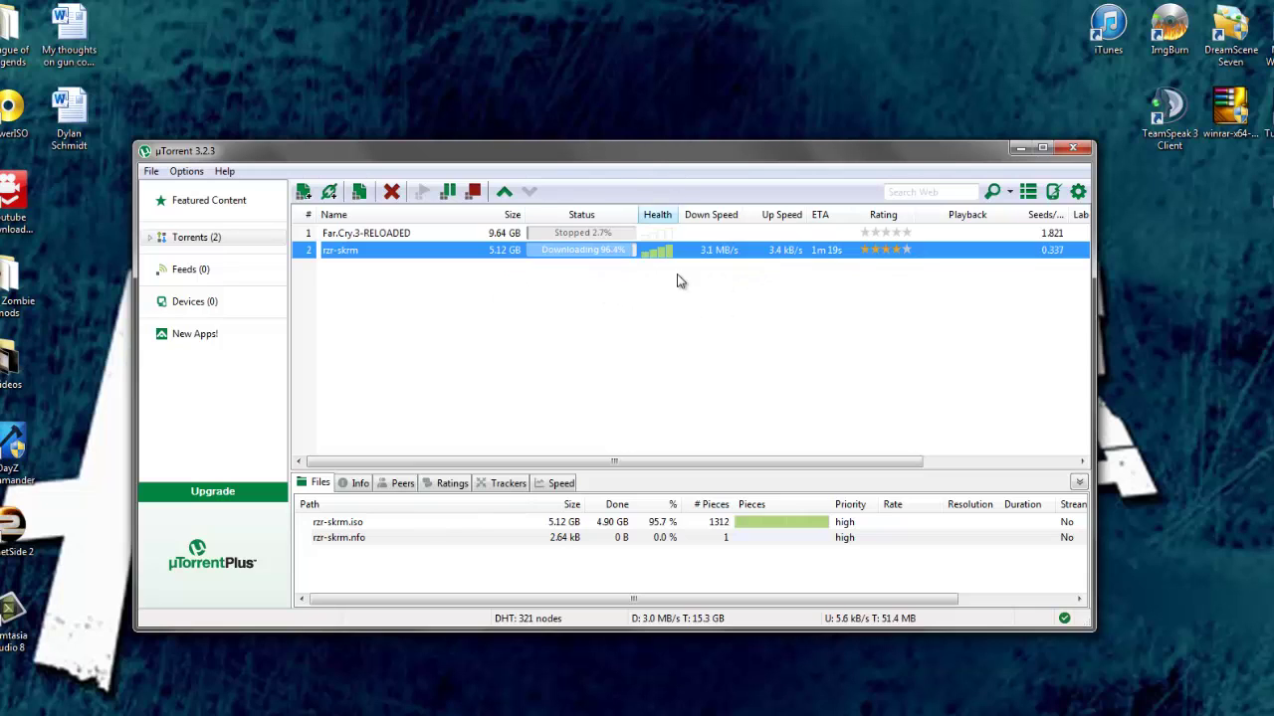
drag(689, 320, 754, 232)
click(592, 323)
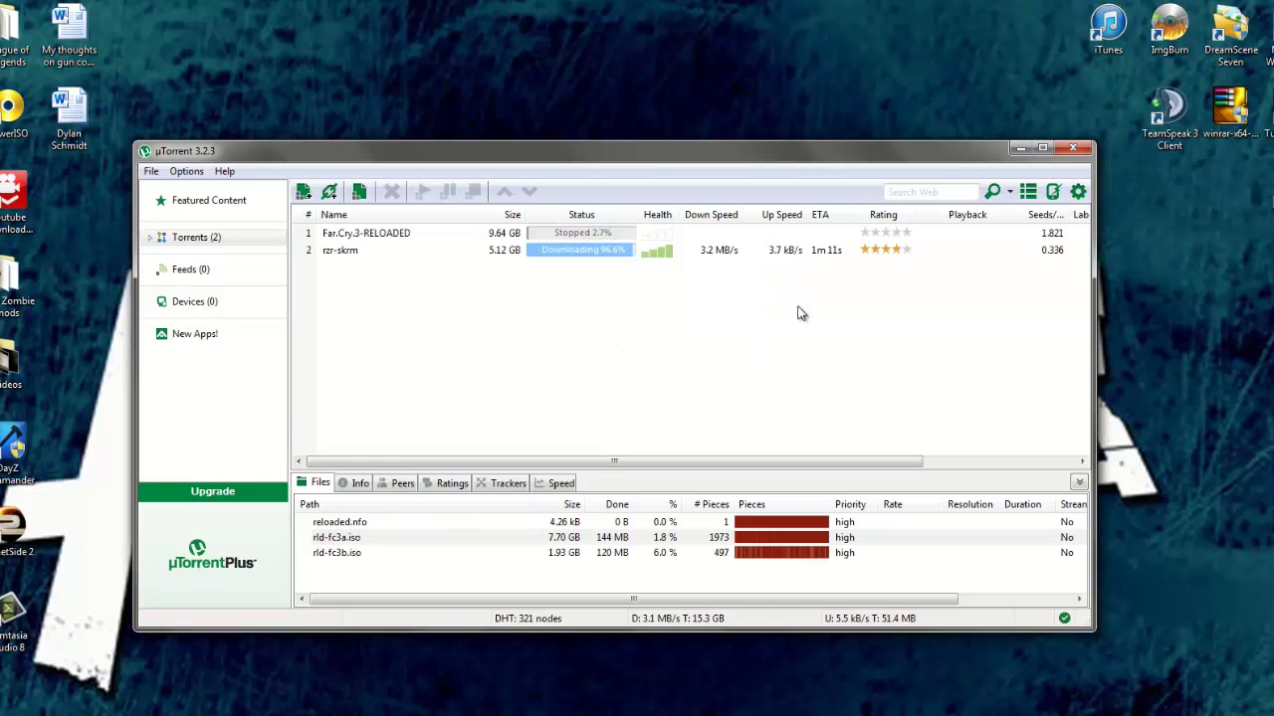
drag(717, 309, 750, 249)
click(727, 373)
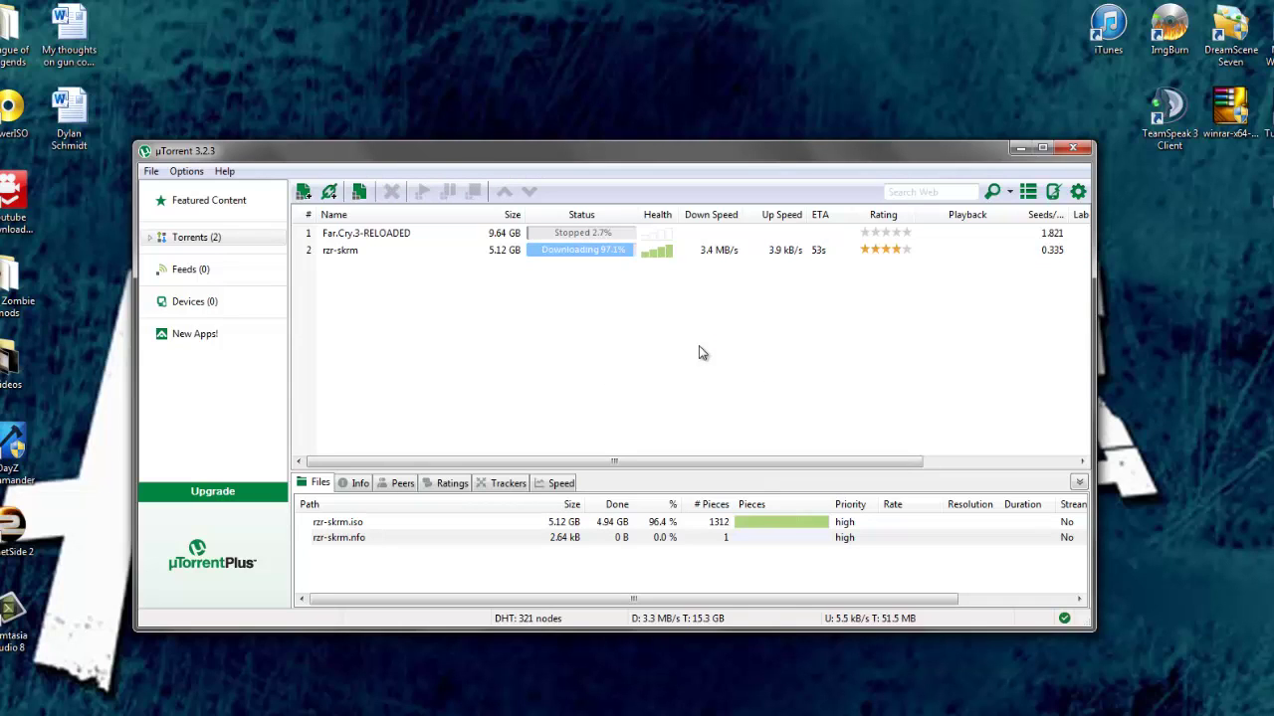
drag(700, 345, 762, 251)
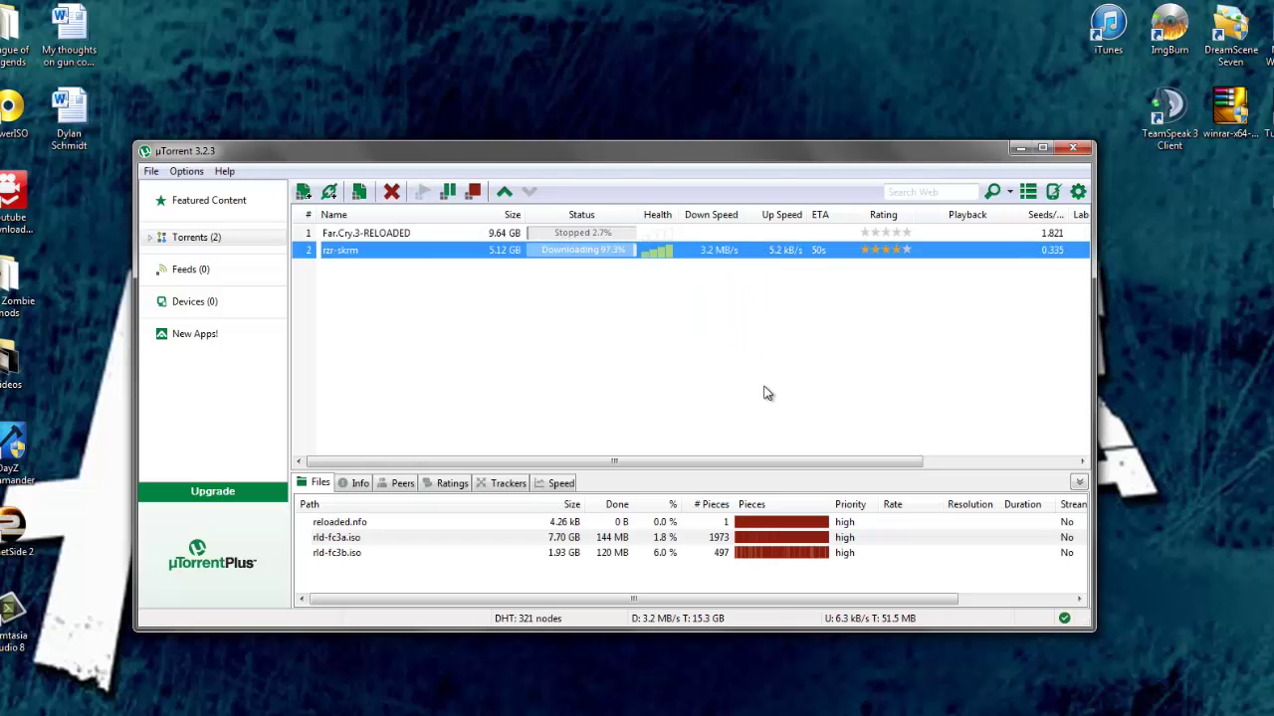
click(642, 328)
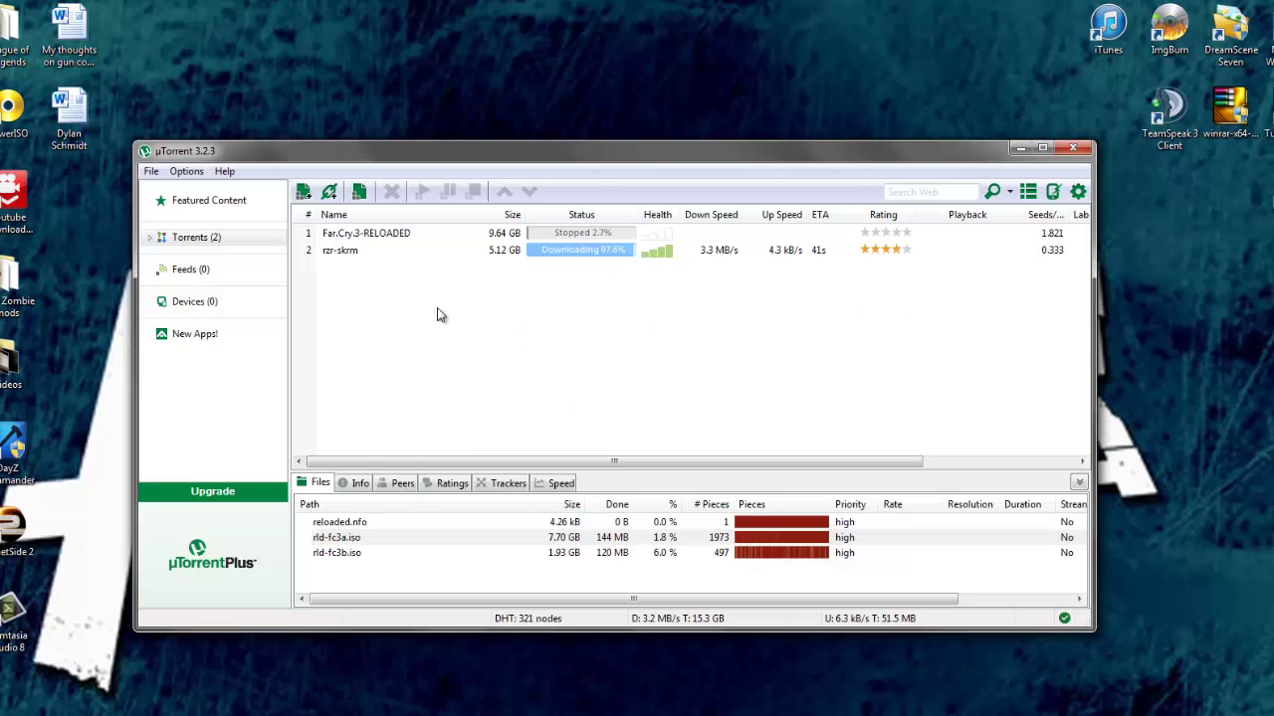
click(358, 254)
click(374, 230)
click(569, 294)
click(548, 253)
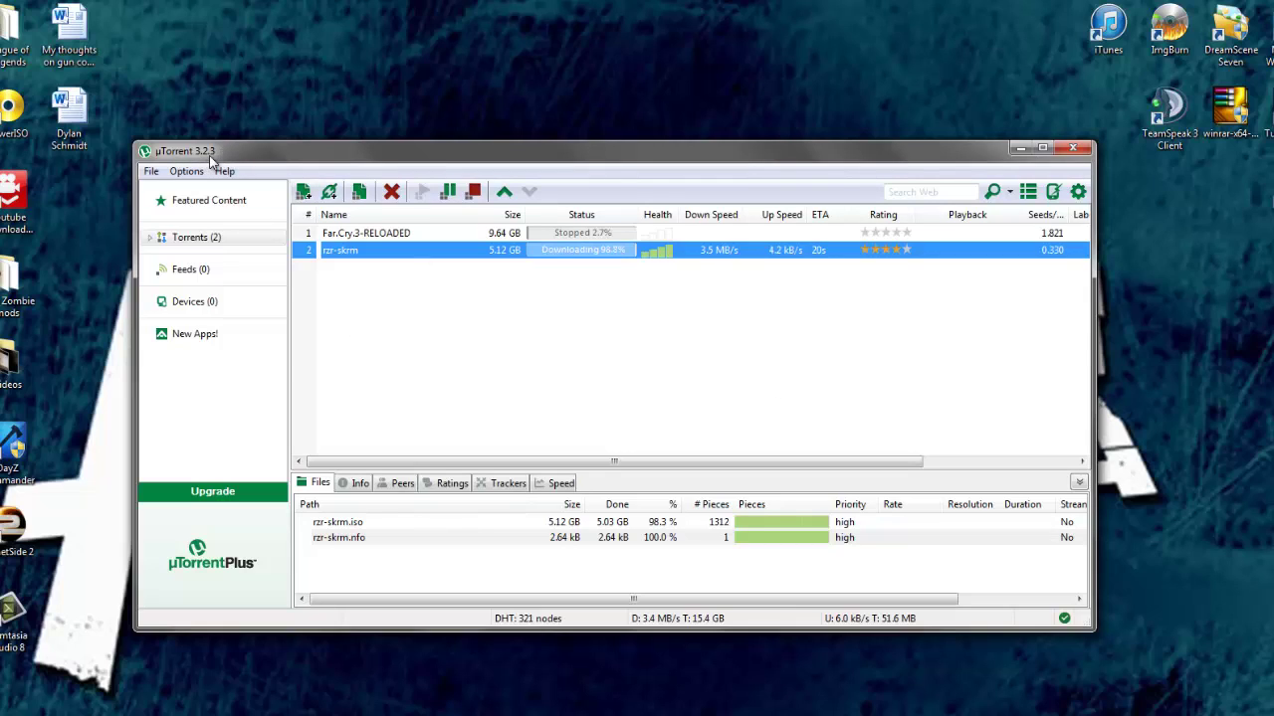
click(590, 367)
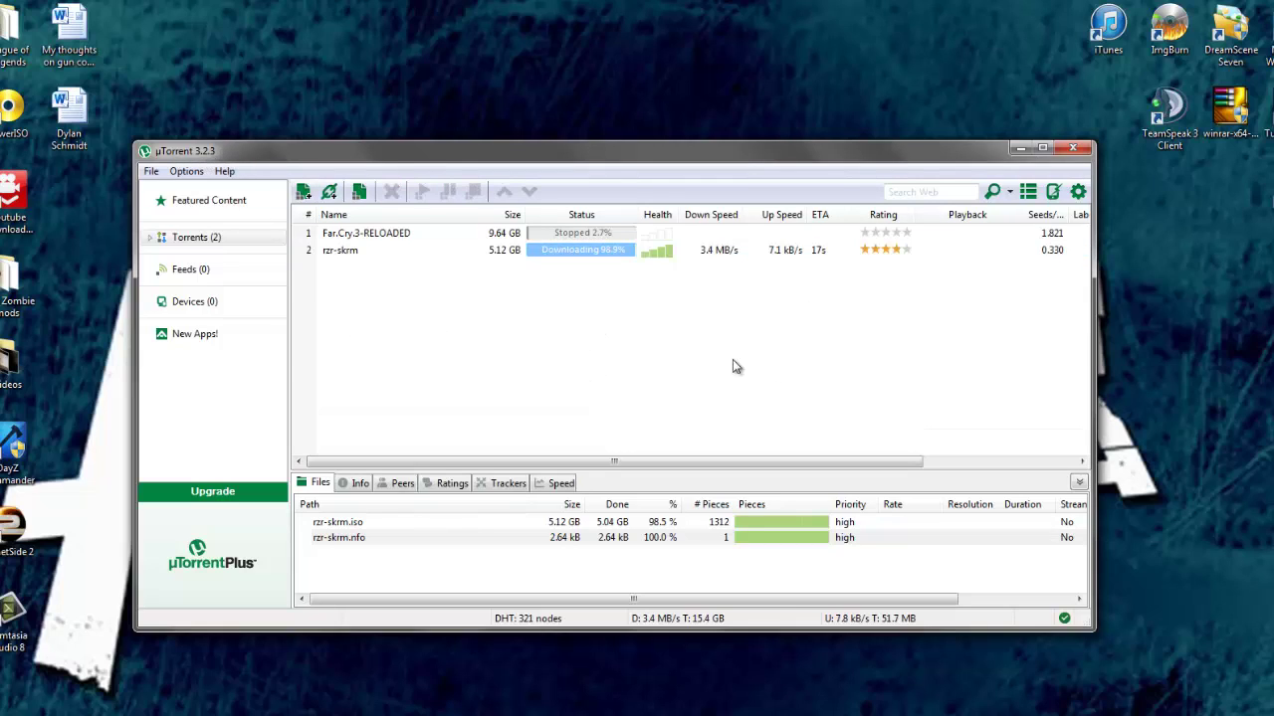